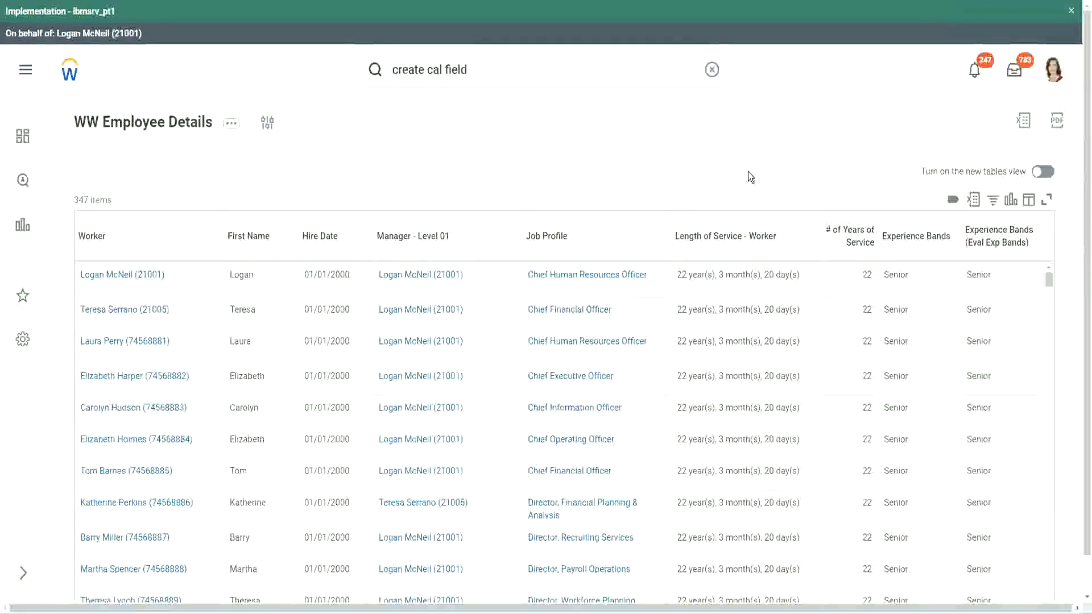
{"action": "left_click", "coordinate": [946, 269]}
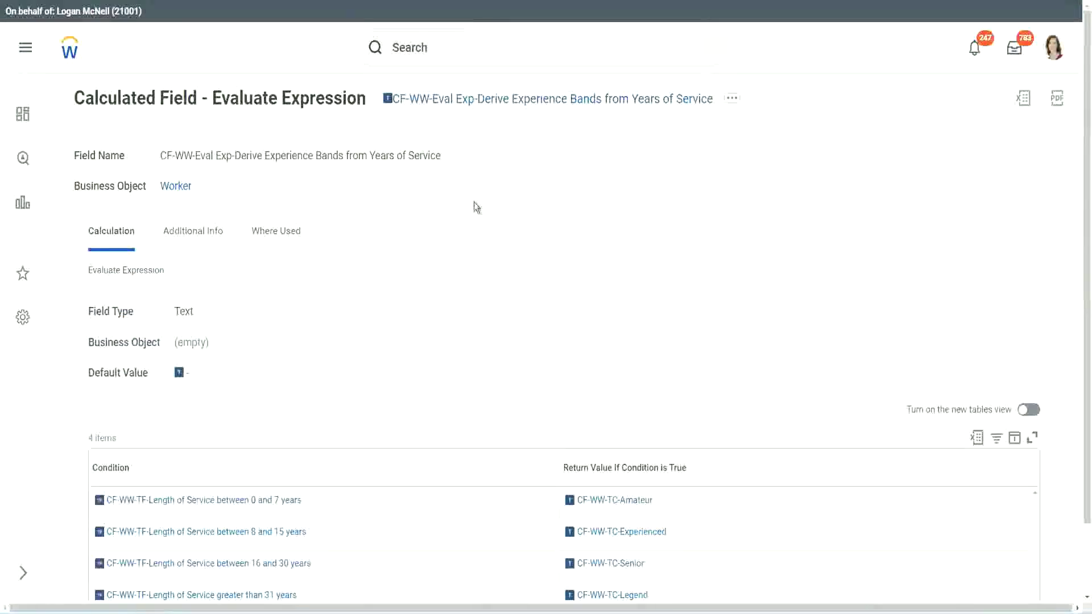
{"action": "right_click", "coordinate": [473, 107]}
{"action": "left_click", "coordinate": [512, 170]}
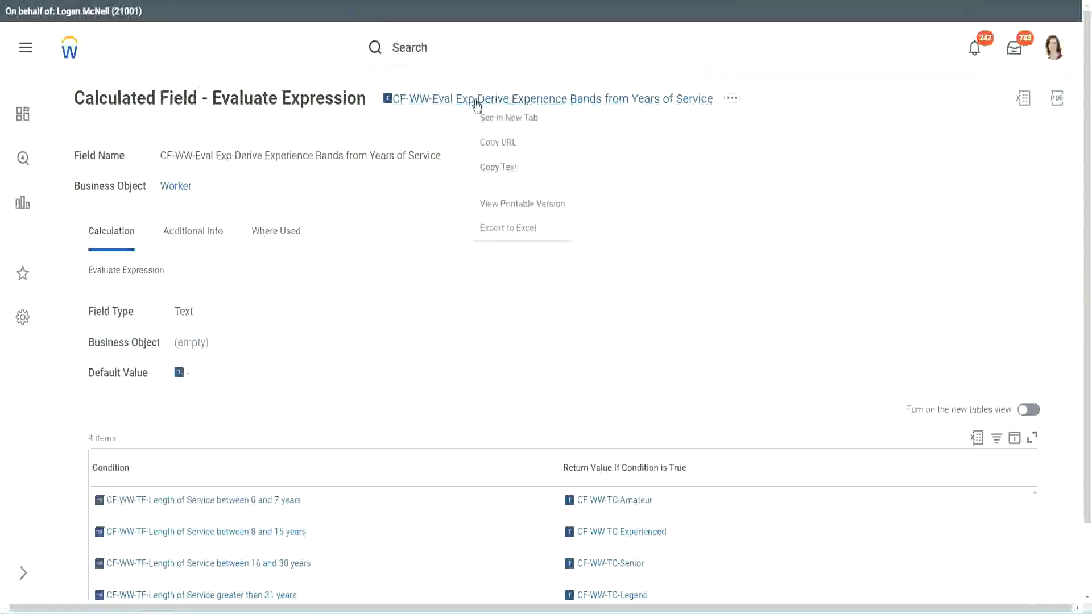
Search for "create calc field" and start the Create Calculated Field task.
{"action": "left_click", "coordinate": [457, 51]}
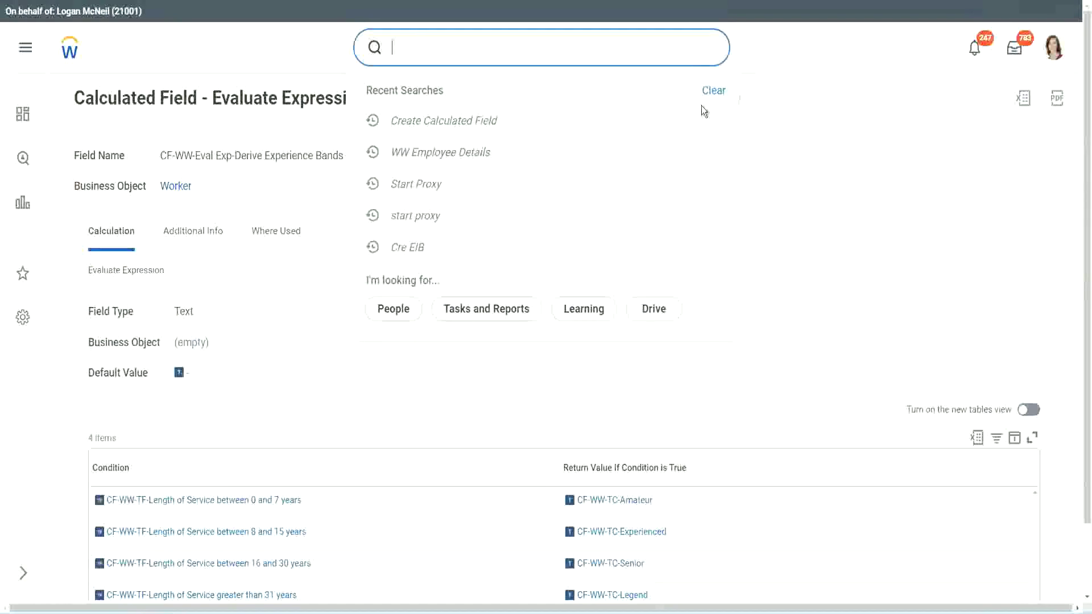
{"action": "key", "text": "Escape"}
{"action": "left_click", "coordinate": [432, 42]}
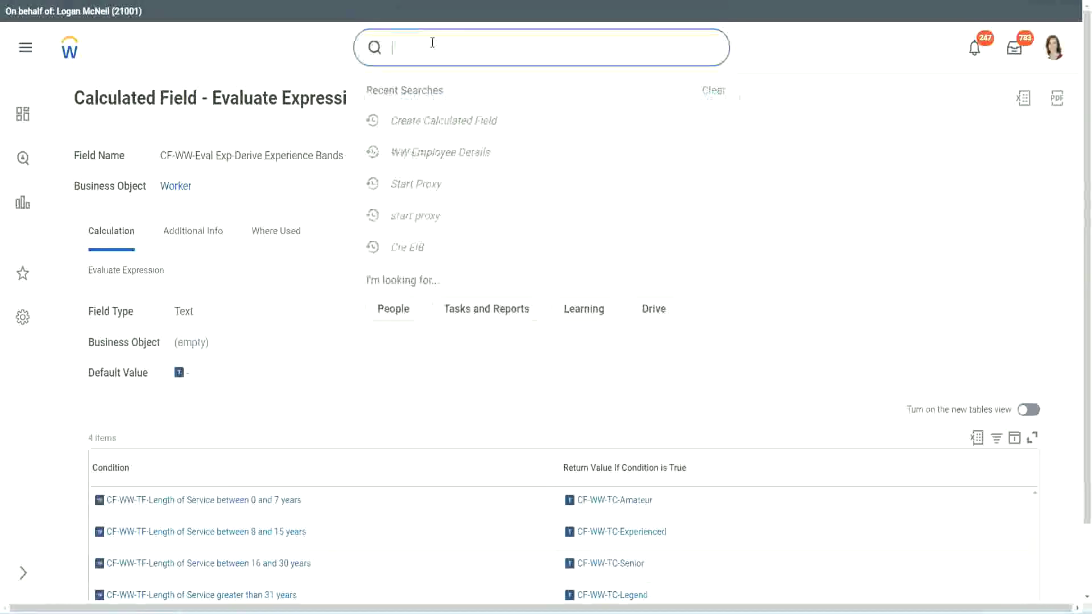
{"action": "type", "text": "create calc"}
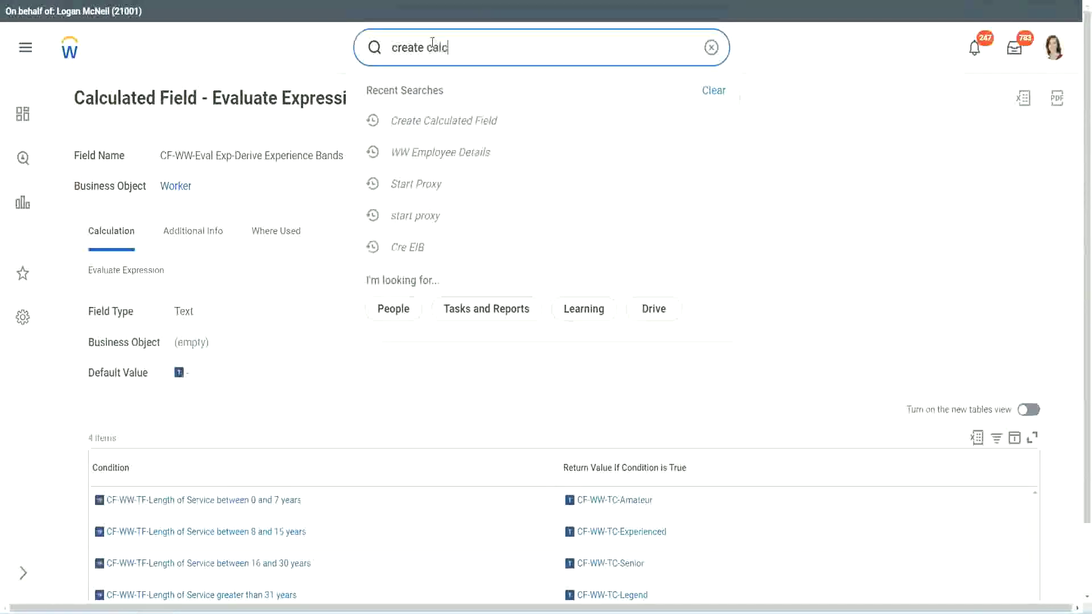
{"action": "type", "text": " field"}
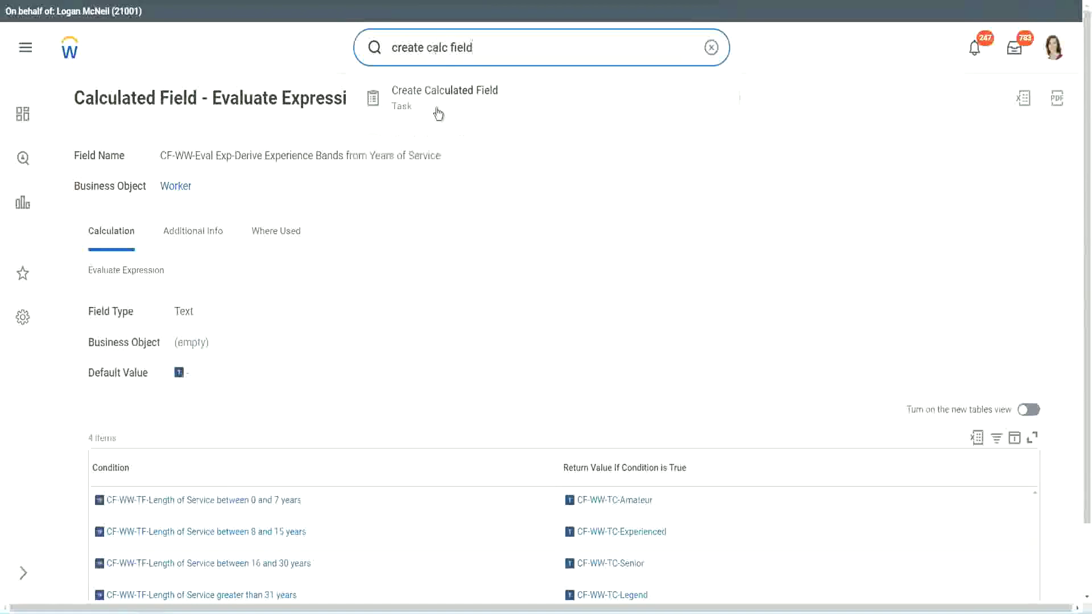
{"action": "left_click", "coordinate": [453, 105]}
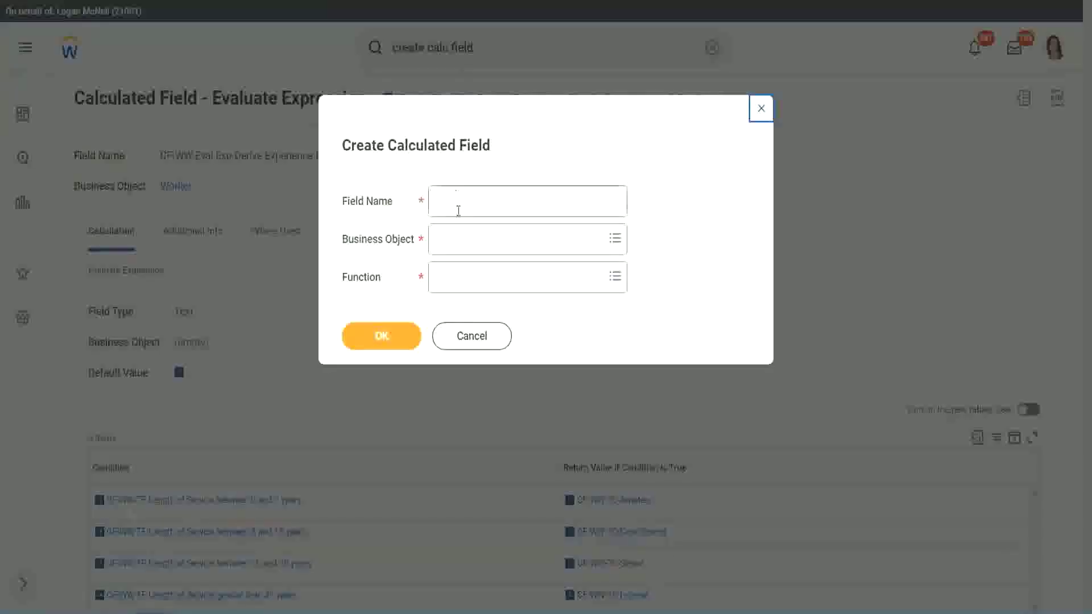
Name the new calculated field "CF-WW-LRB-Identify Experience Bands from years of Service".
{"action": "left_click", "coordinate": [458, 203]}
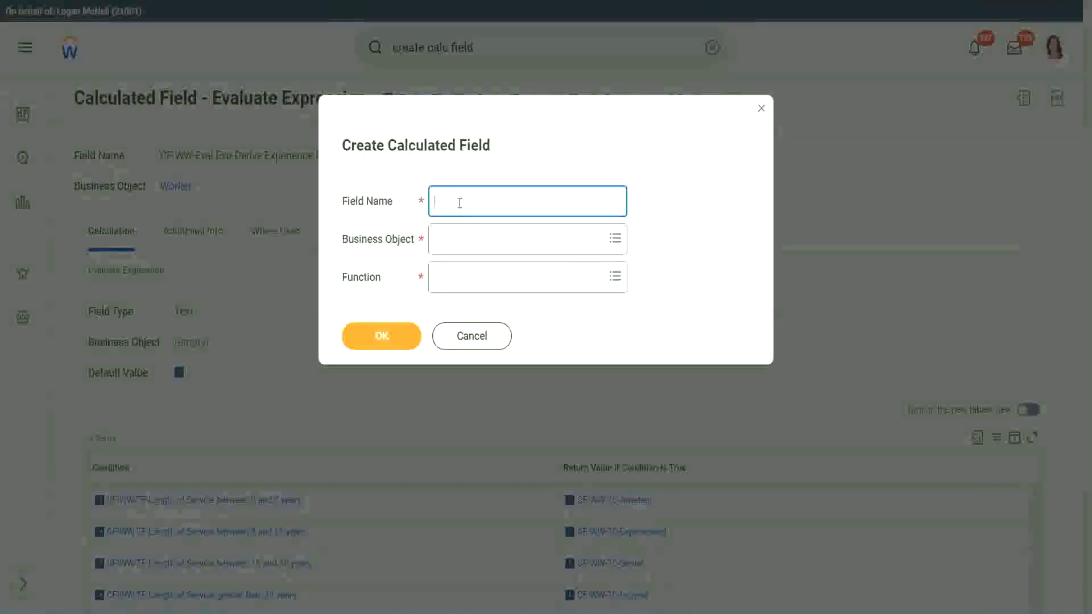
{"action": "type", "text": "CF"}
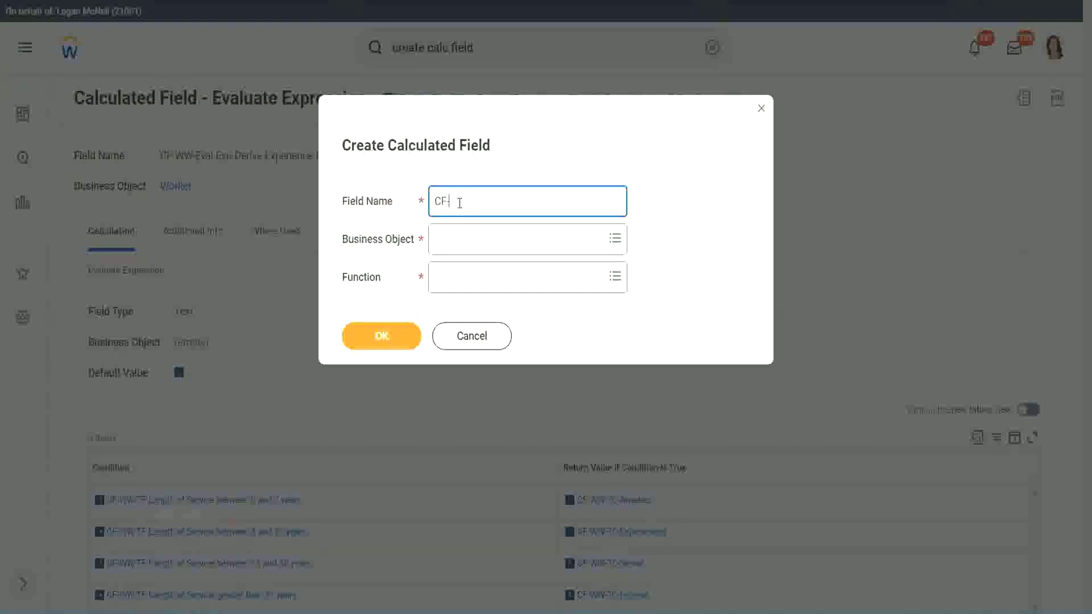
{"action": "type", "text": "-WW-LRB-Identify Experien"}
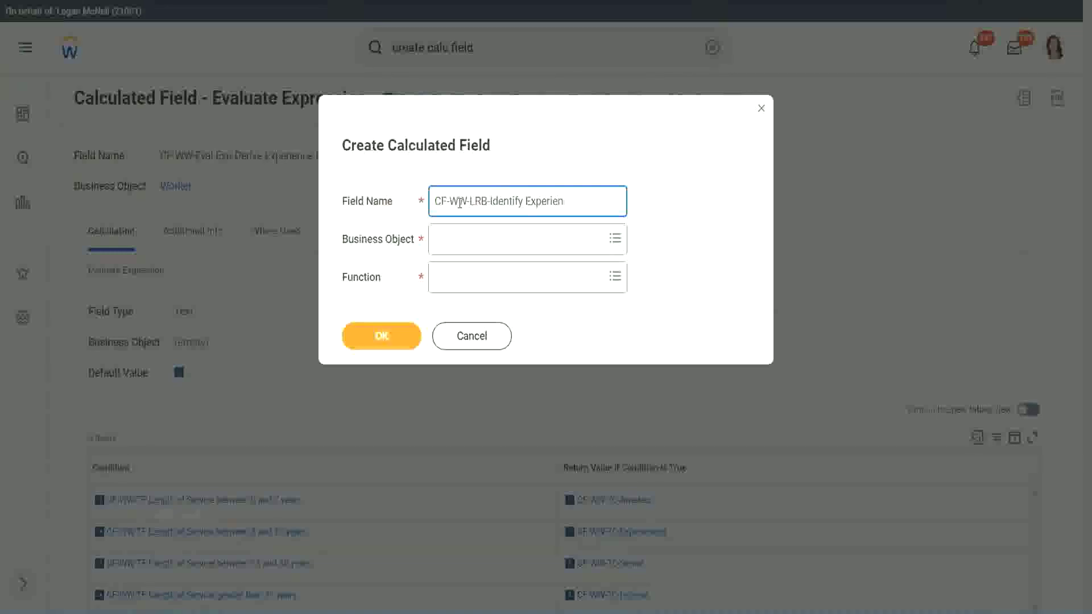
{"action": "type", "text": "ce Bands from years of Service"}
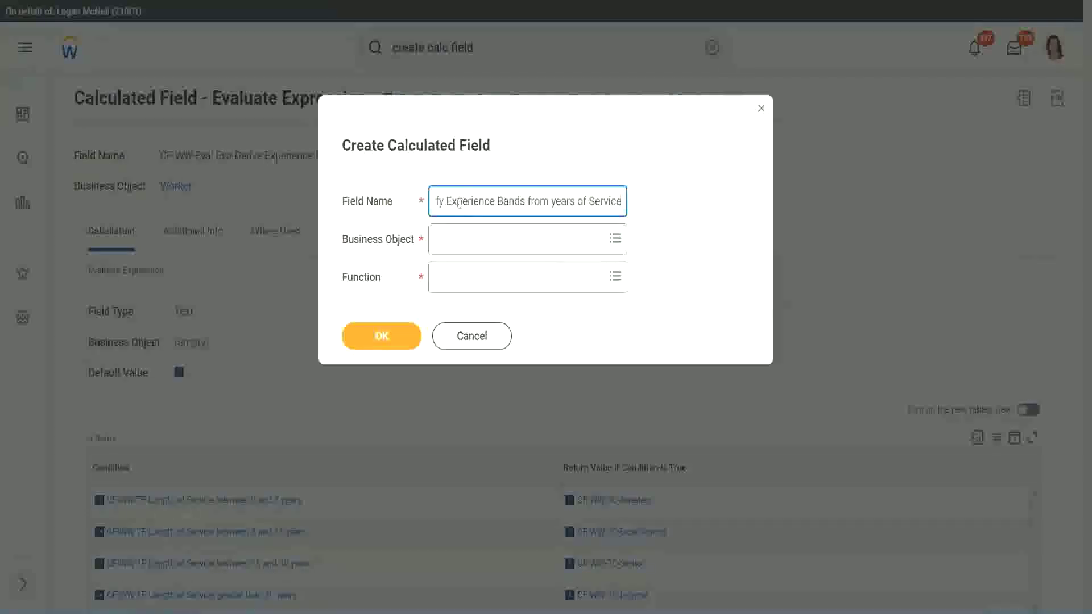
{"action": "key", "text": "Tab"}
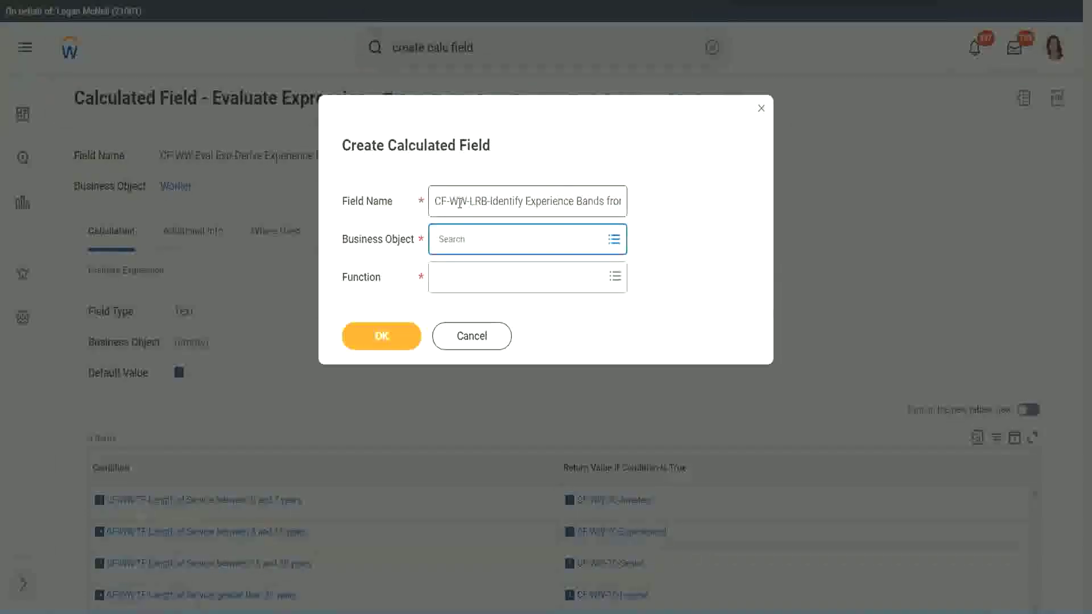
Set the business object to Worker and the function to Lookup Range Band, and confirm the new field's basic settings.
{"action": "type", "text": "worker"}
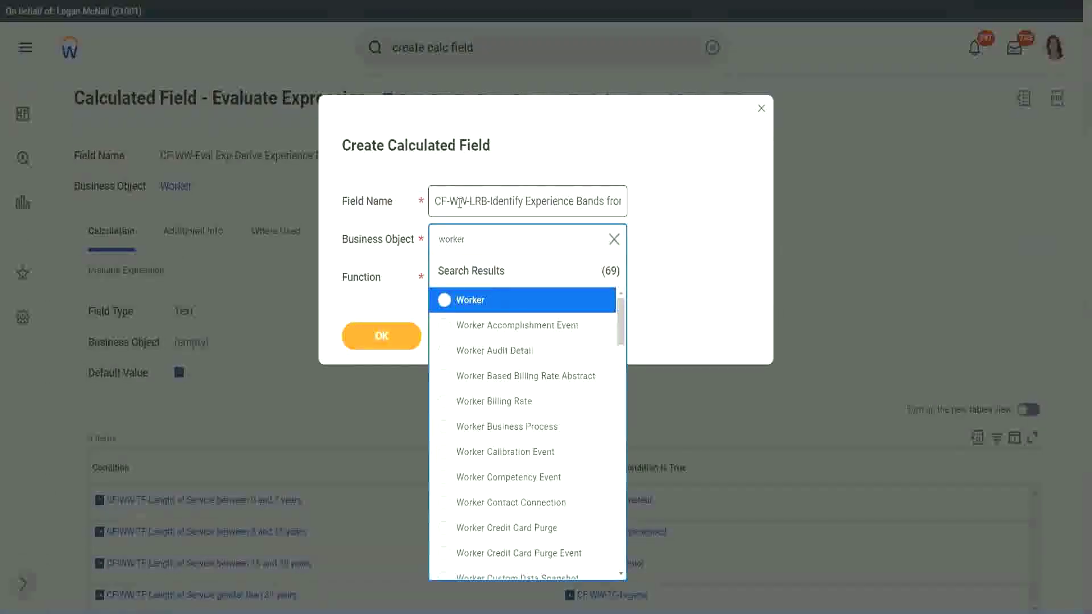
{"action": "key", "text": "Return"}
{"action": "key", "text": "Tab"}
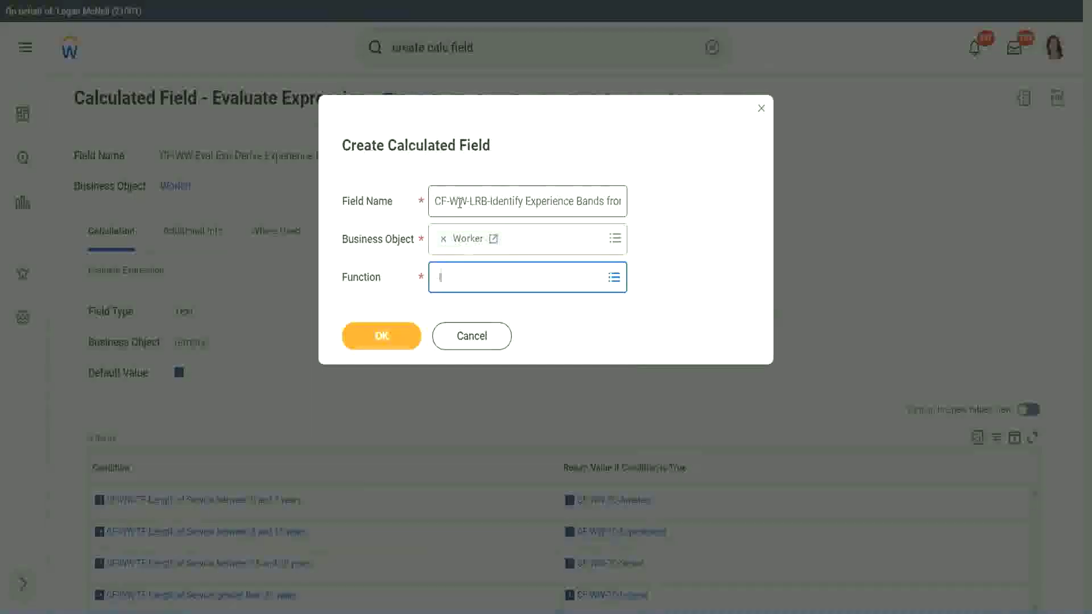
{"action": "type", "text": "lo"}
{"action": "key", "text": "Return"}
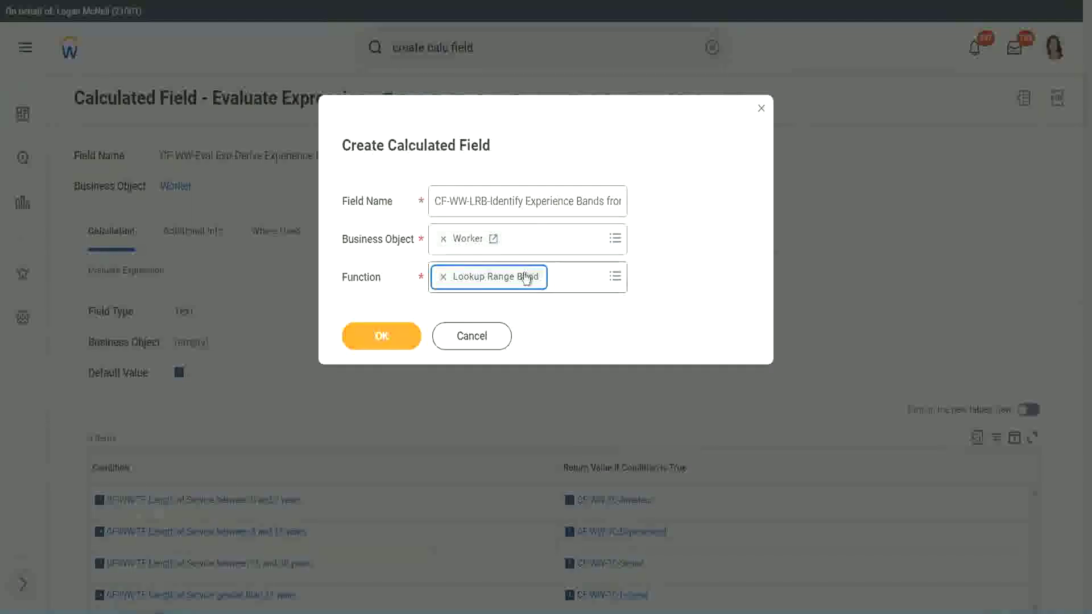
{"action": "left_click", "coordinate": [389, 337]}
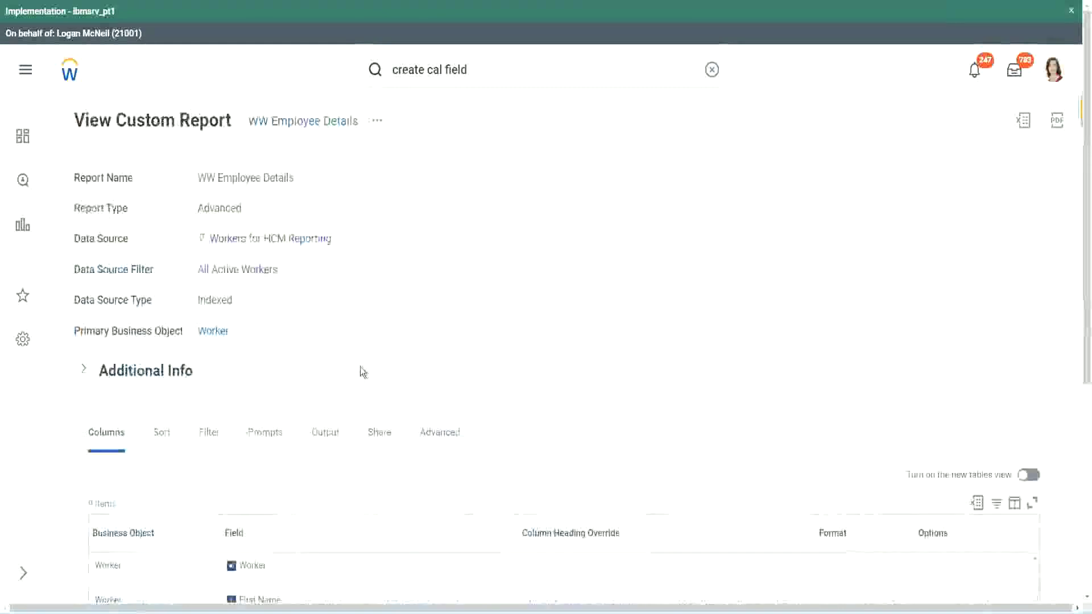
Set the source field to "CF-WW-Convert Text To Number-Number of Years from Length of Service", using its name from the WW Employee Details report definition.
{"action": "scroll", "coordinate": [356, 445], "scroll_direction": "down", "scroll_amount": 5}
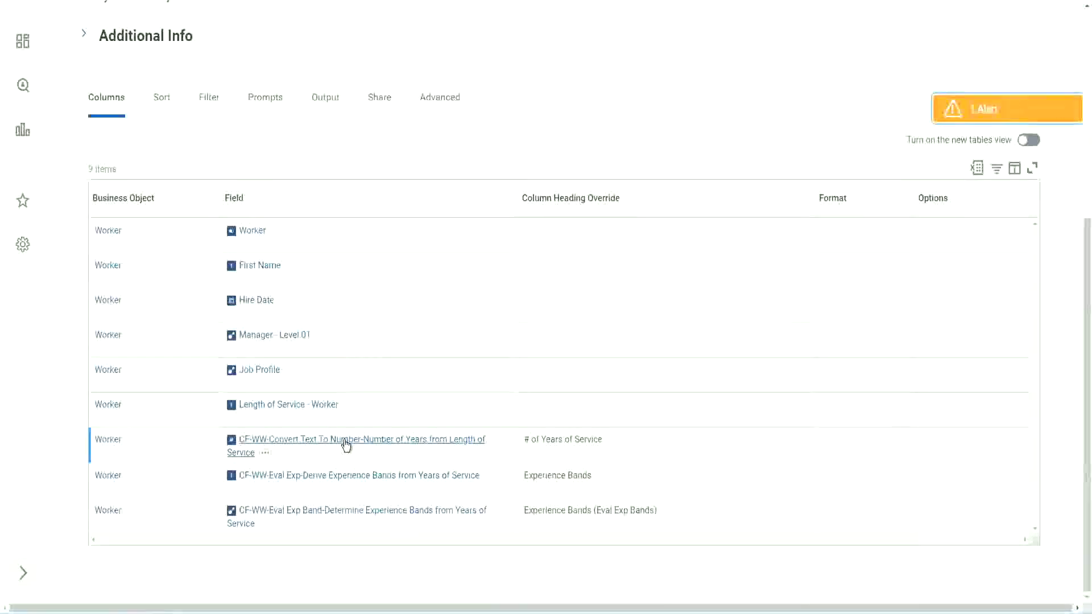
{"action": "right_click", "coordinate": [343, 444]}
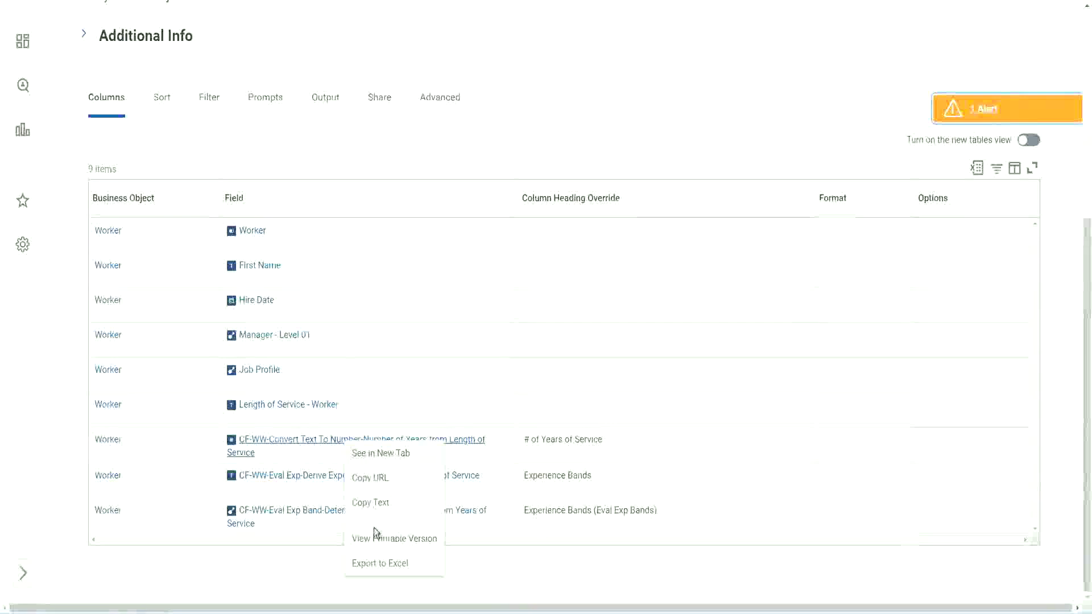
{"action": "key", "text": "Escape"}
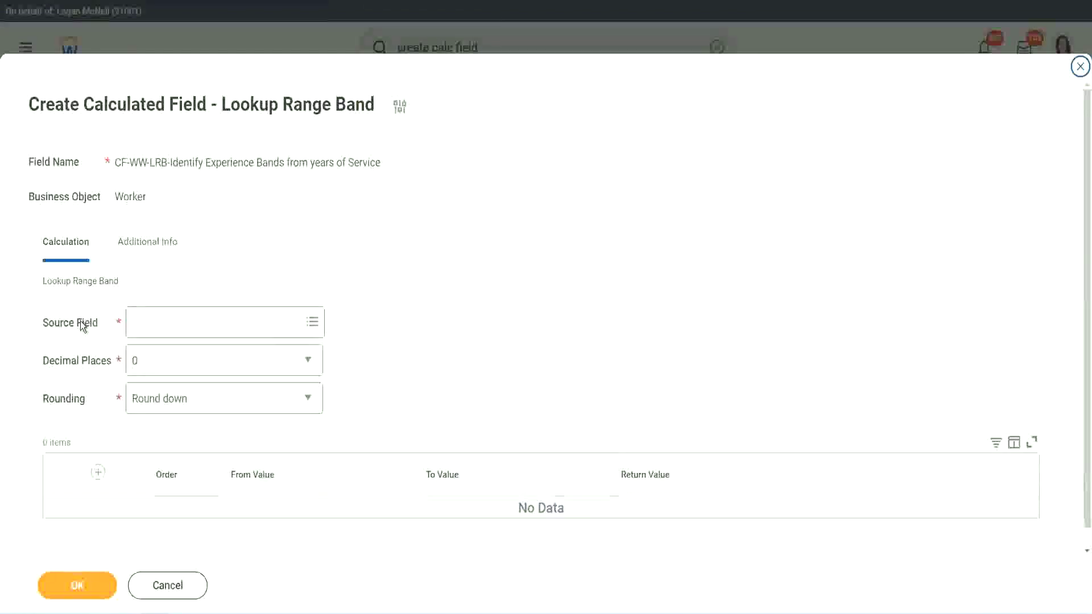
{"action": "left_click", "coordinate": [170, 322]}
{"action": "key", "text": "Return"}
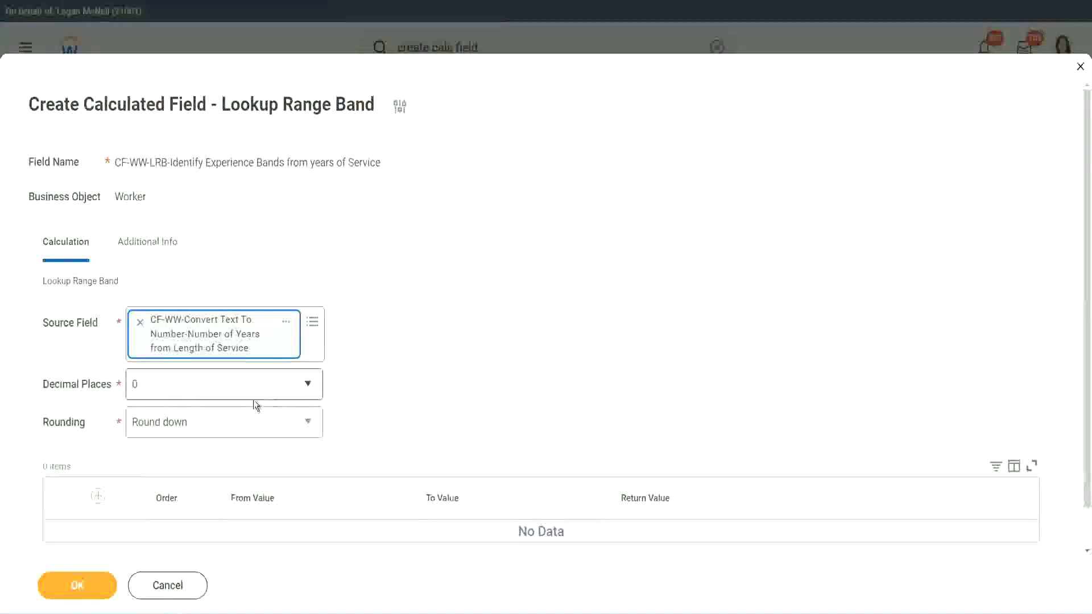
Review the decimal places options, keep 0, and set the rounding to Round.
{"action": "left_click", "coordinate": [213, 391]}
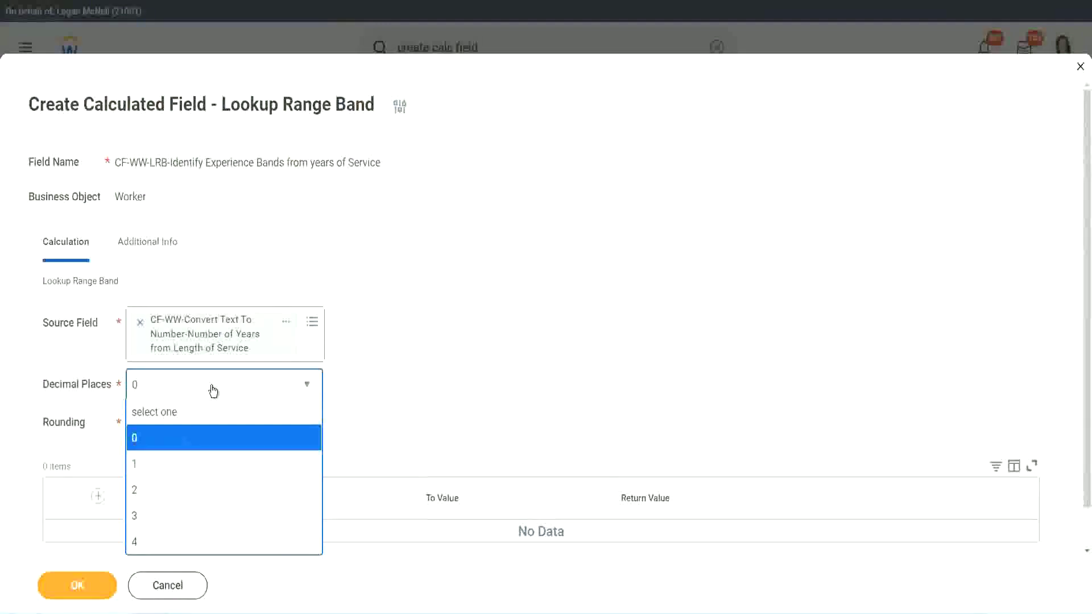
{"action": "left_click", "coordinate": [425, 373]}
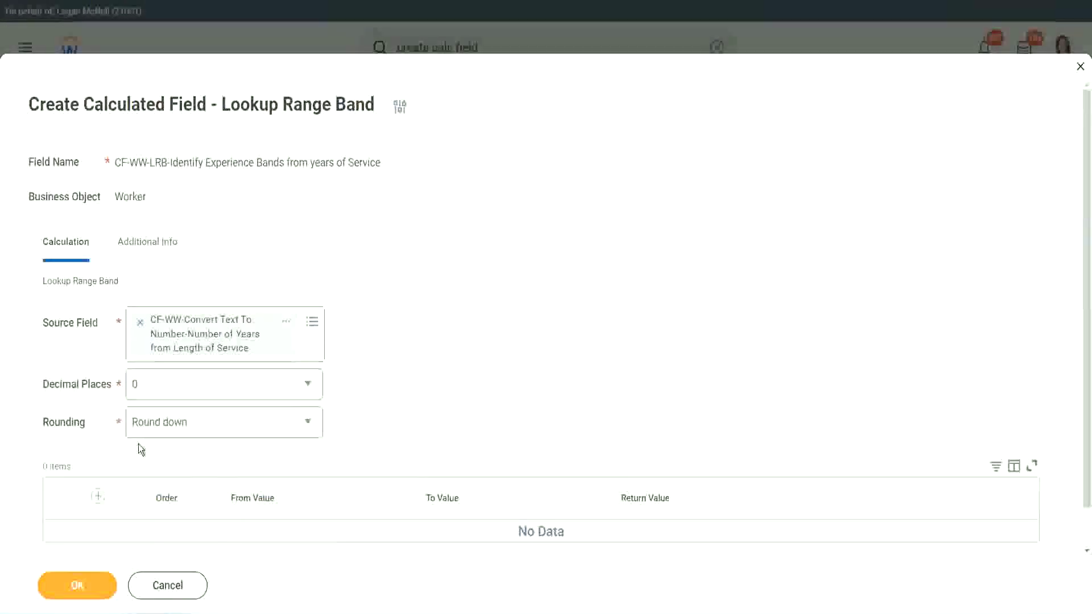
{"action": "left_click", "coordinate": [176, 427]}
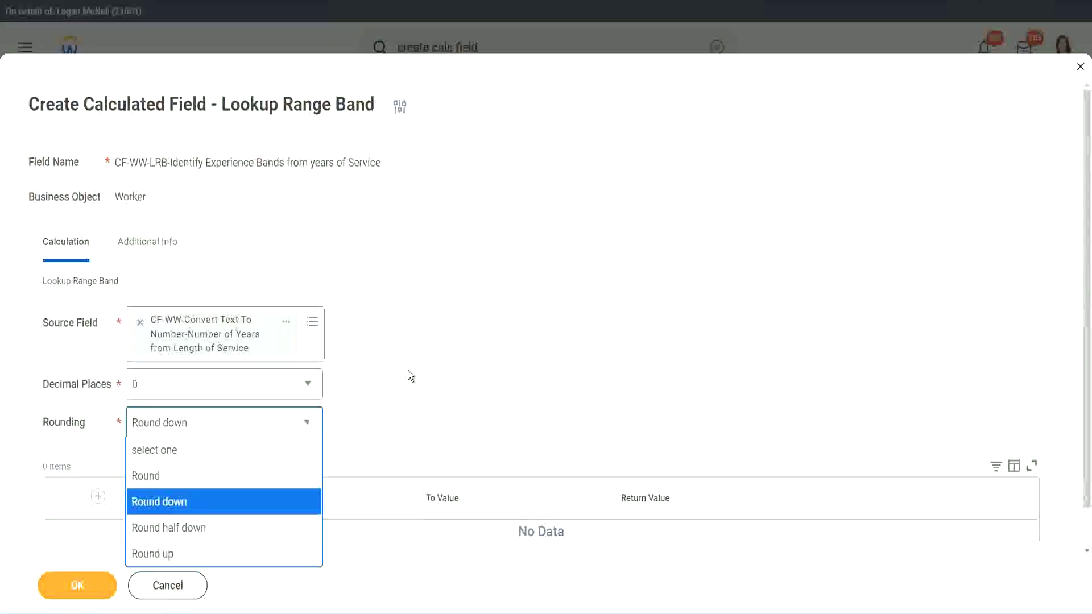
{"action": "left_click", "coordinate": [384, 419]}
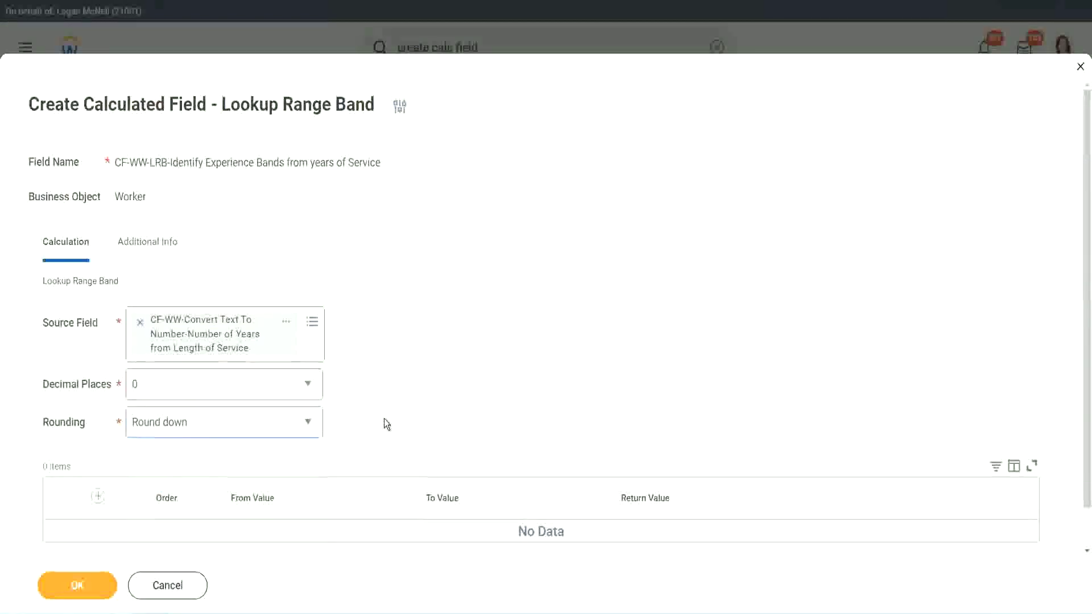
{"action": "left_click", "coordinate": [186, 427]}
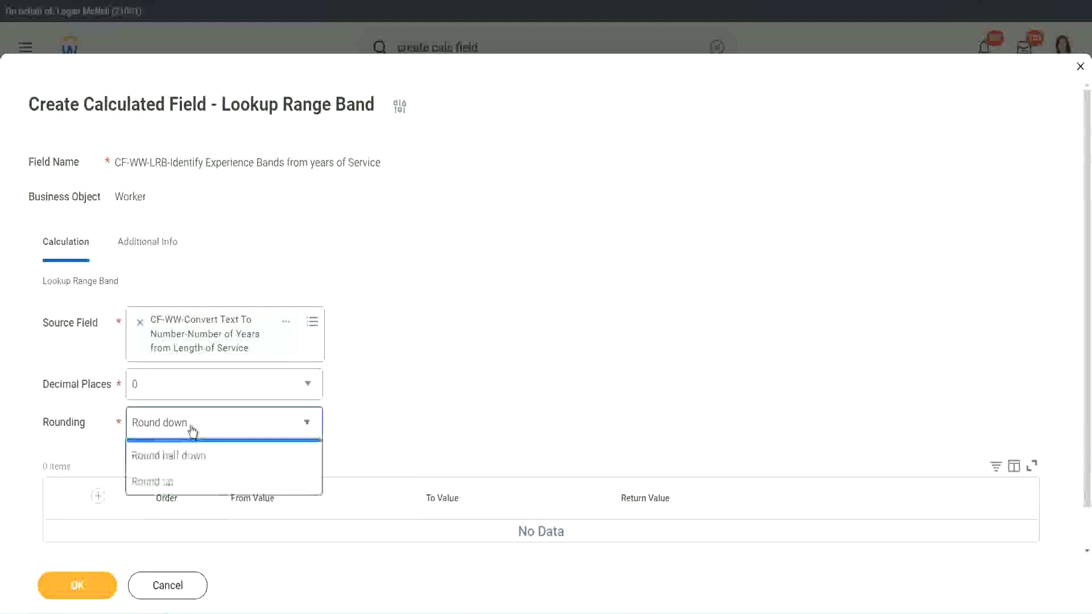
{"action": "left_click", "coordinate": [185, 478]}
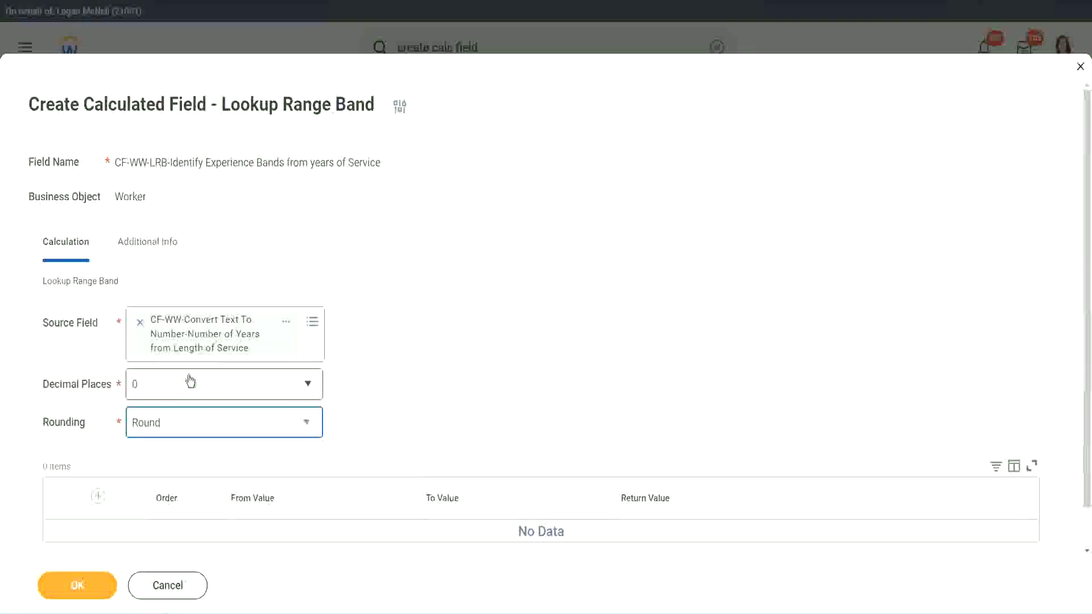
Add the first range row with From Value 0, To Value 7 and Return Value "Amateur".
{"action": "left_click", "coordinate": [99, 498]}
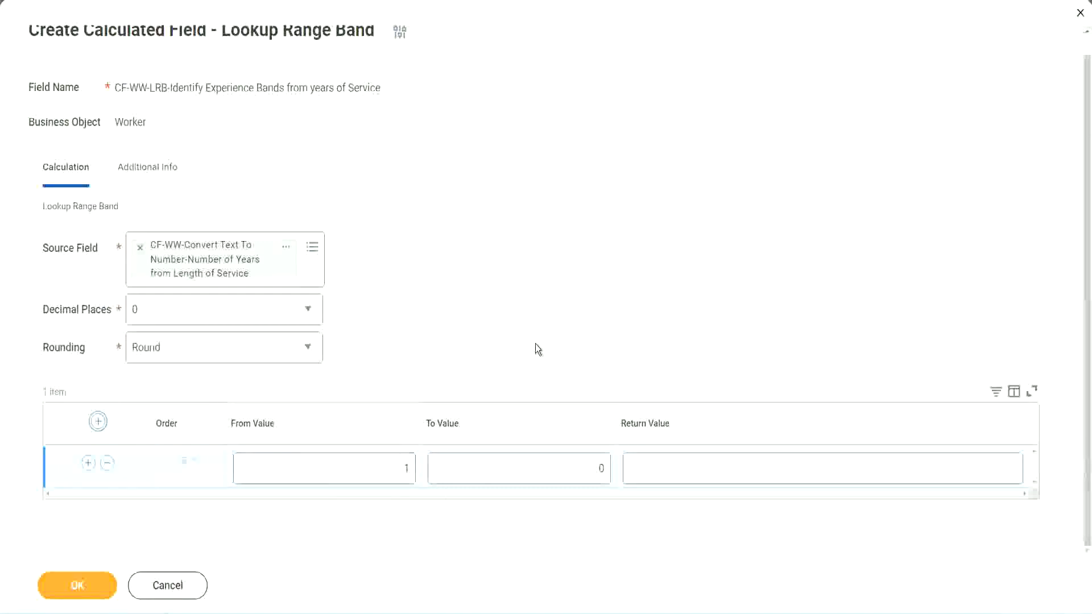
{"action": "left_click", "coordinate": [400, 471]}
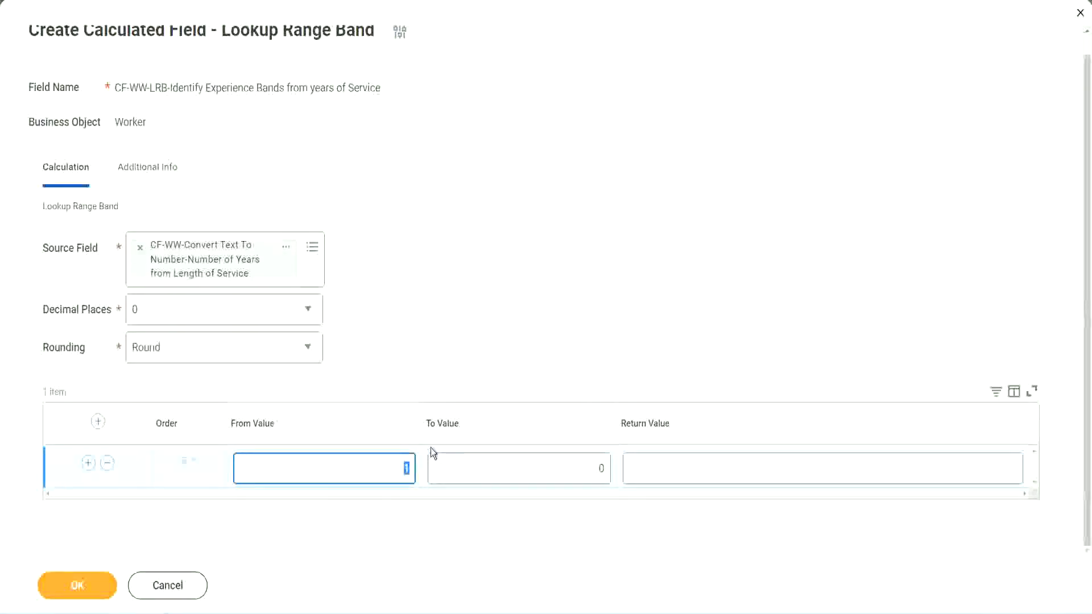
{"action": "type", "text": "0"}
{"action": "key", "text": "Tab"}
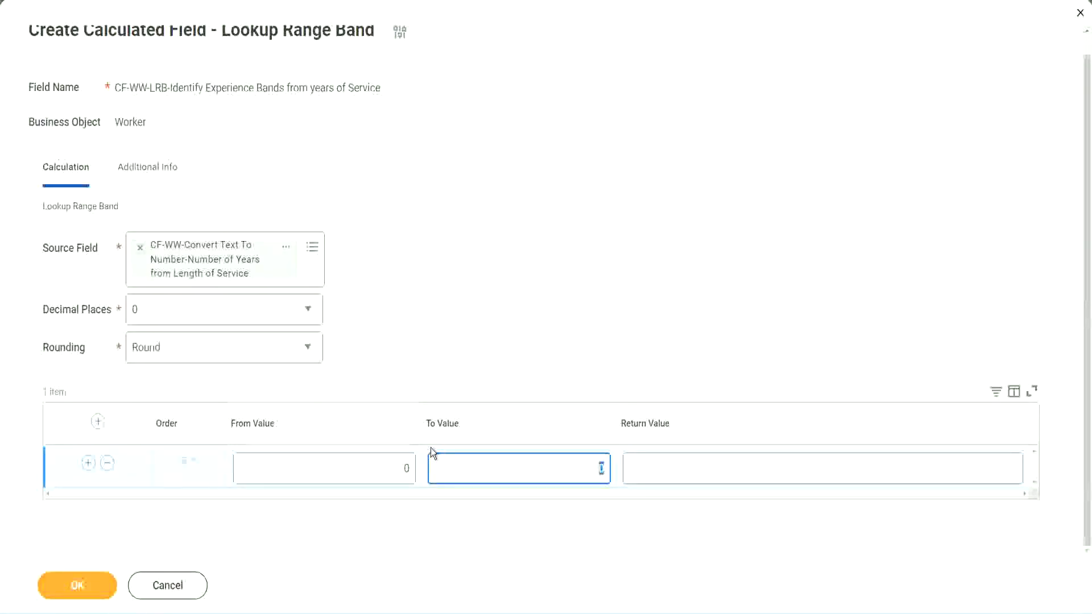
{"action": "type", "text": "7"}
{"action": "key", "text": "Tab"}
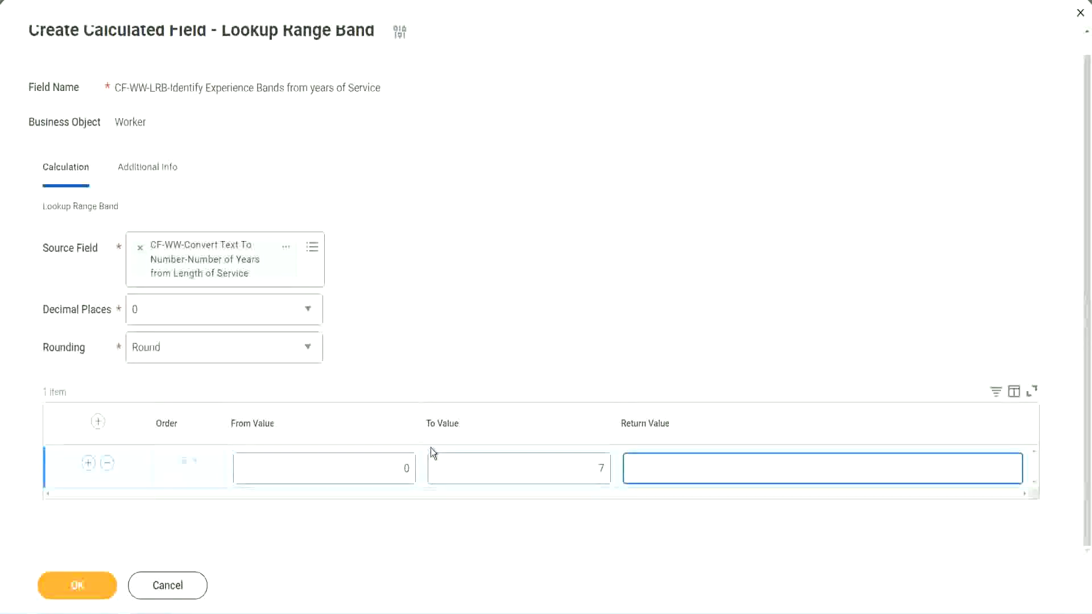
{"action": "type", "text": "Amateur"}
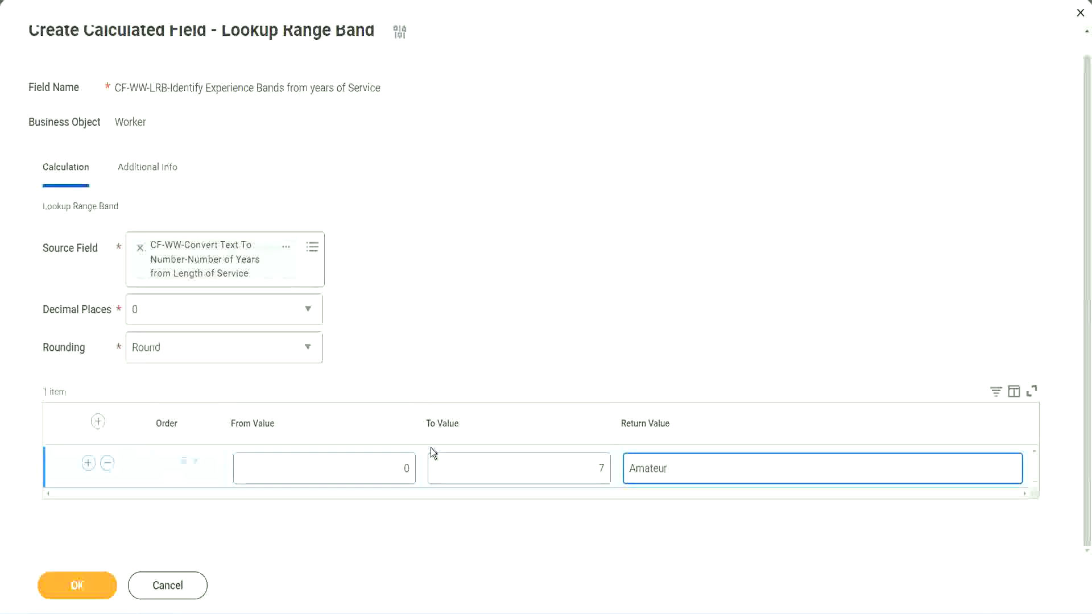
{"action": "left_click", "coordinate": [377, 477]}
{"action": "left_click", "coordinate": [584, 458]}
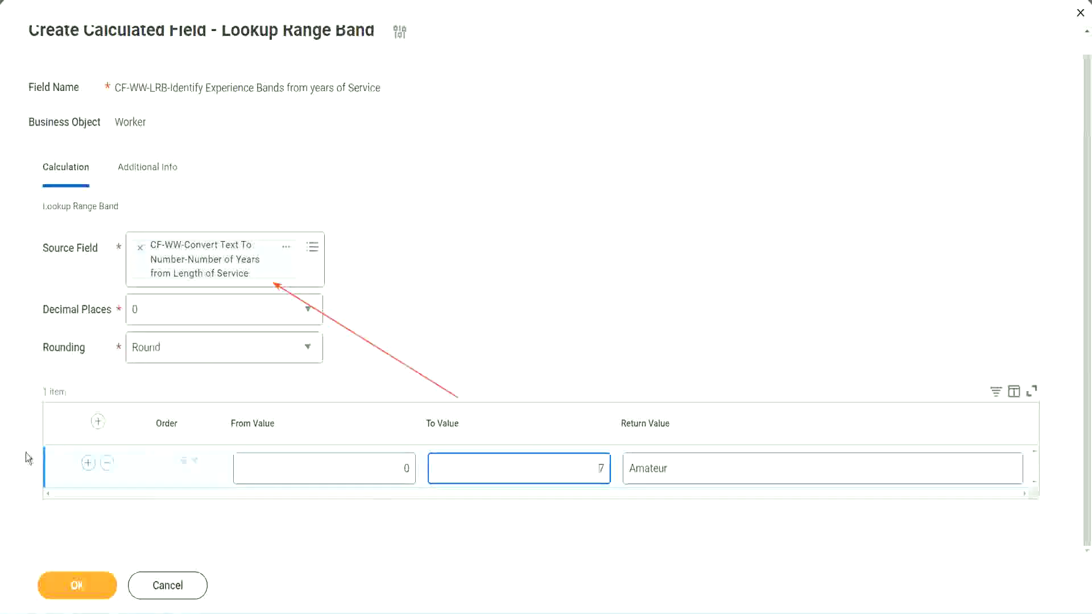
Add a second range row with From Value 8, To Value 15 and Return Value "Experienced".
{"action": "left_click", "coordinate": [87, 463]}
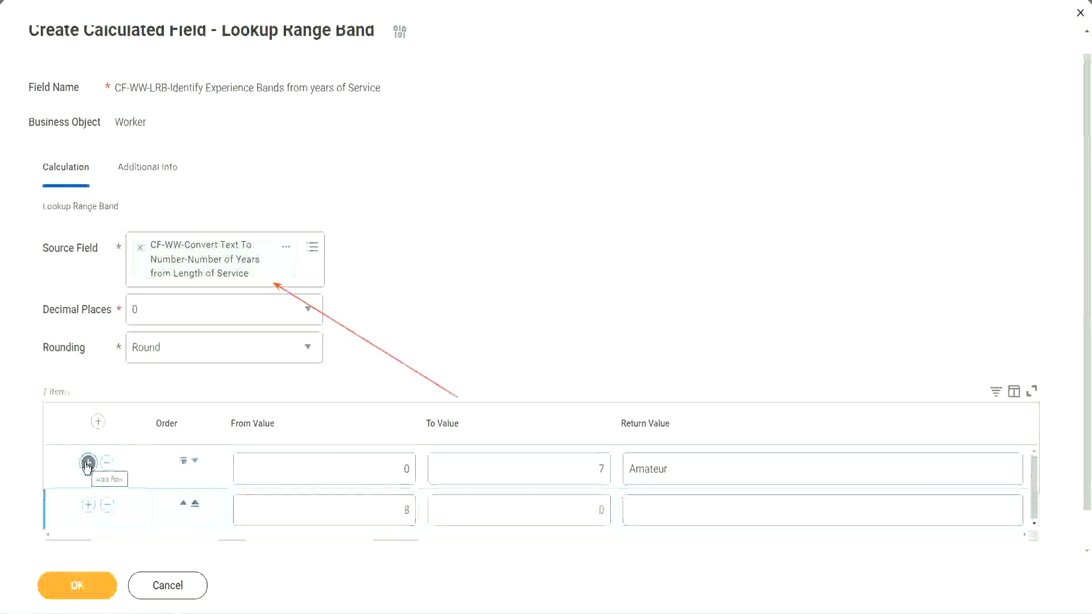
{"action": "left_click", "coordinate": [417, 514]}
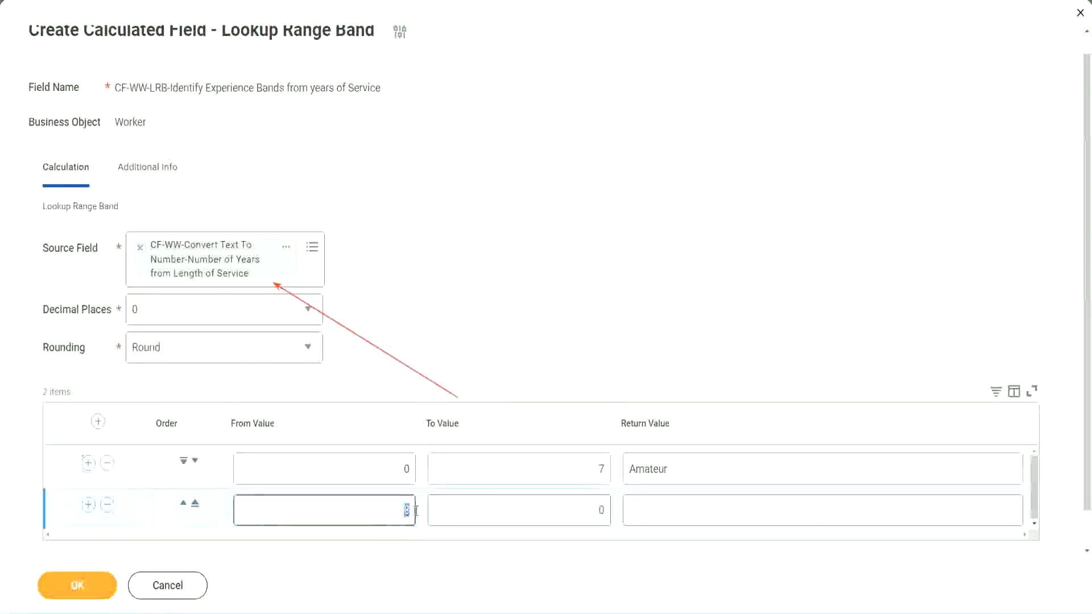
{"action": "left_click", "coordinate": [396, 472]}
{"action": "left_click", "coordinate": [594, 473]}
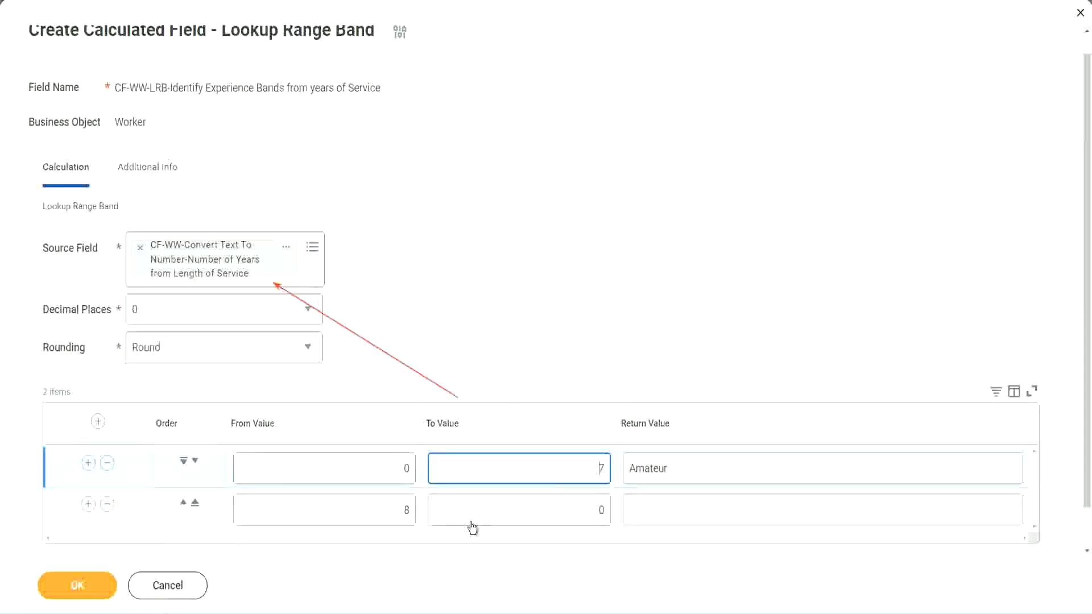
{"action": "left_click", "coordinate": [389, 514]}
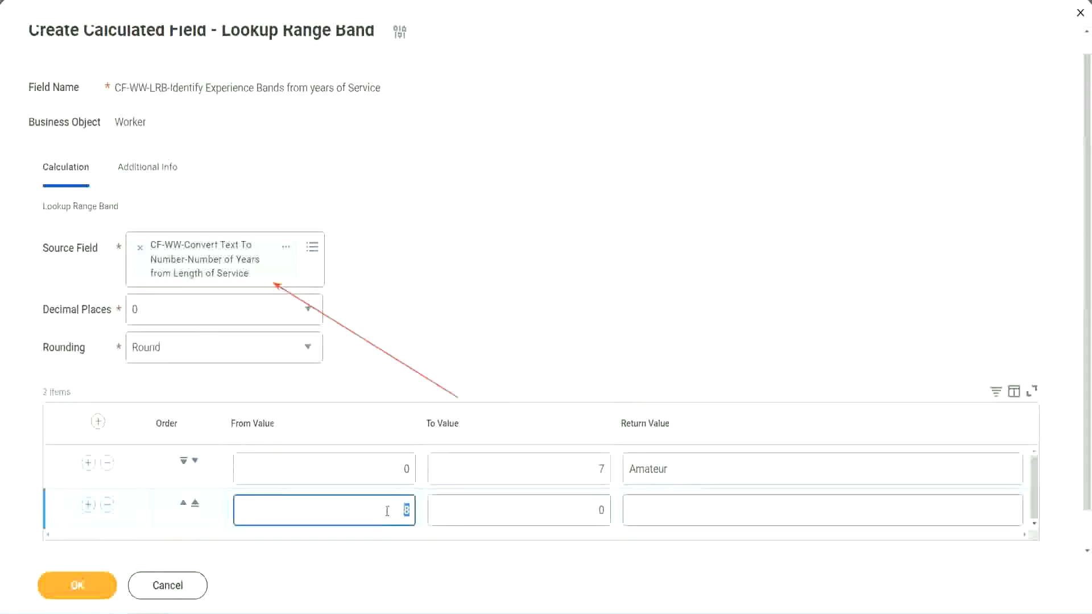
{"action": "left_click", "coordinate": [592, 511]}
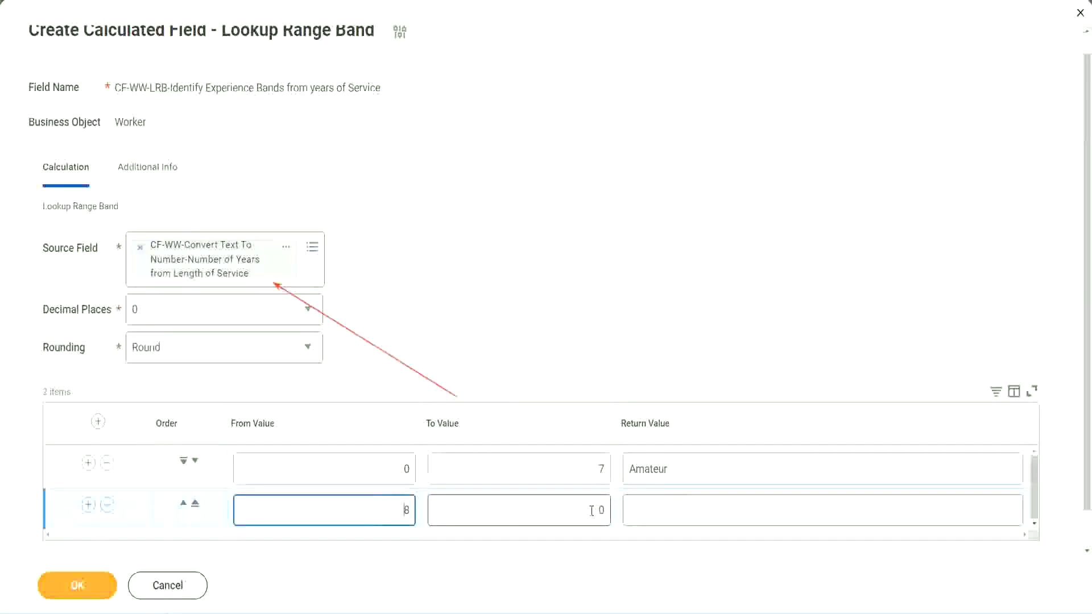
{"action": "left_click", "coordinate": [591, 510]}
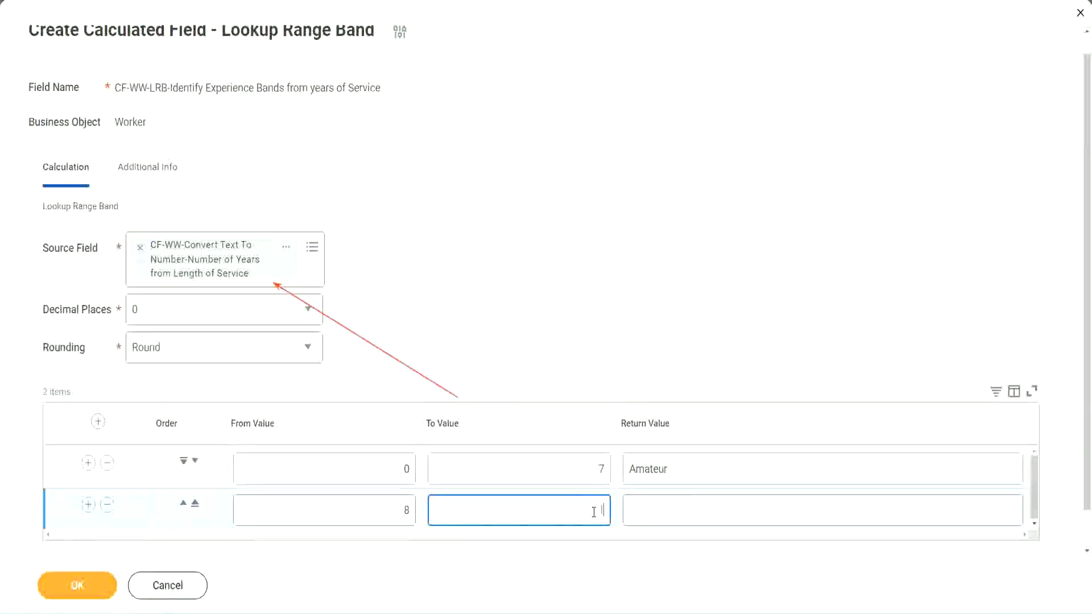
{"action": "type", "text": "15"}
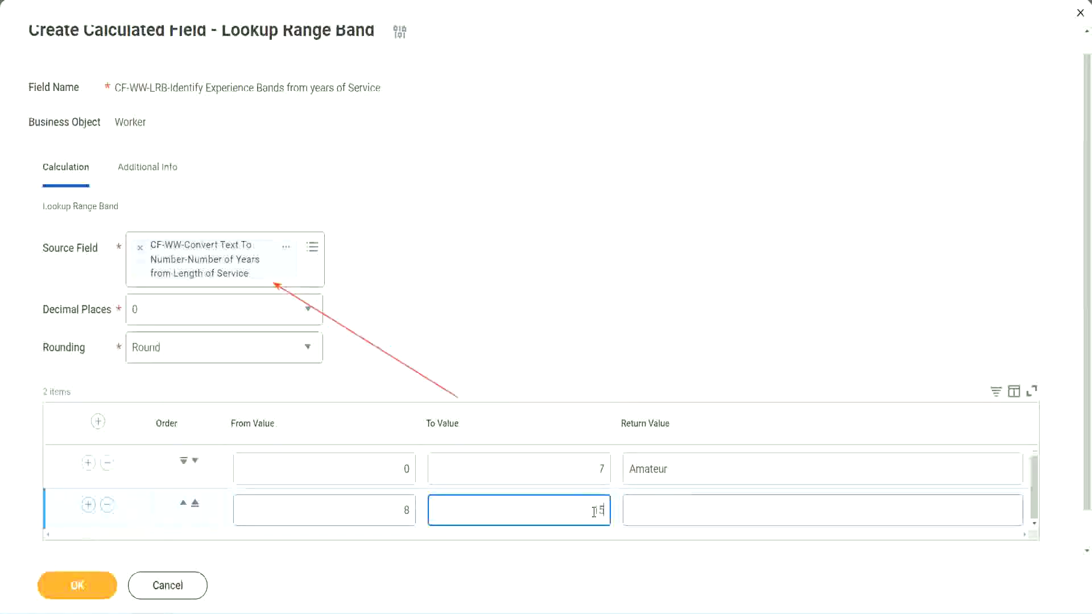
{"action": "left_click", "coordinate": [673, 507]}
{"action": "type", "text": "Ex"}
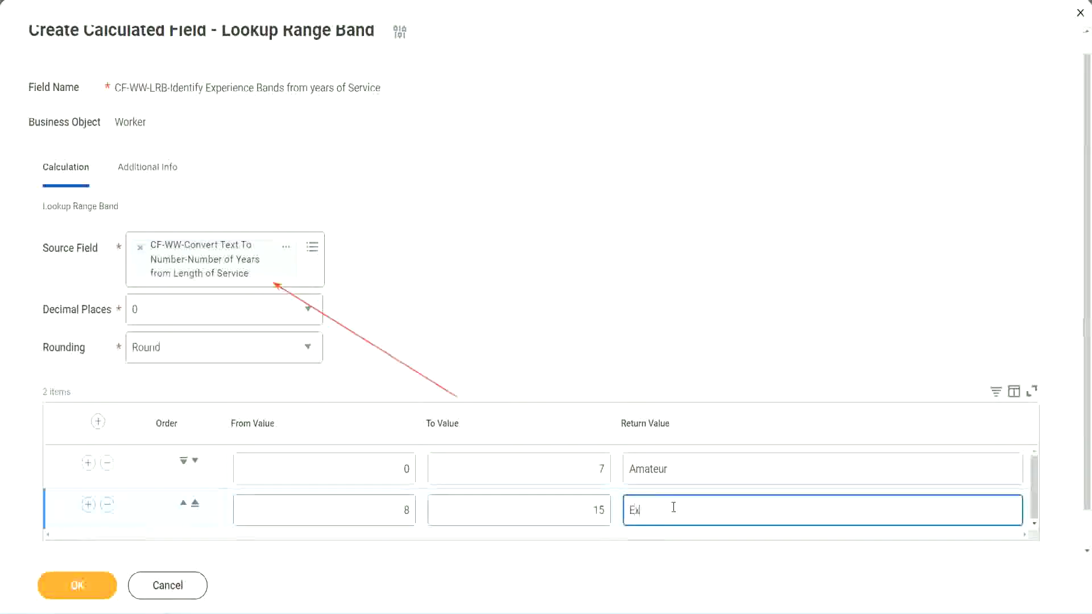
{"action": "type", "text": "perienced"}
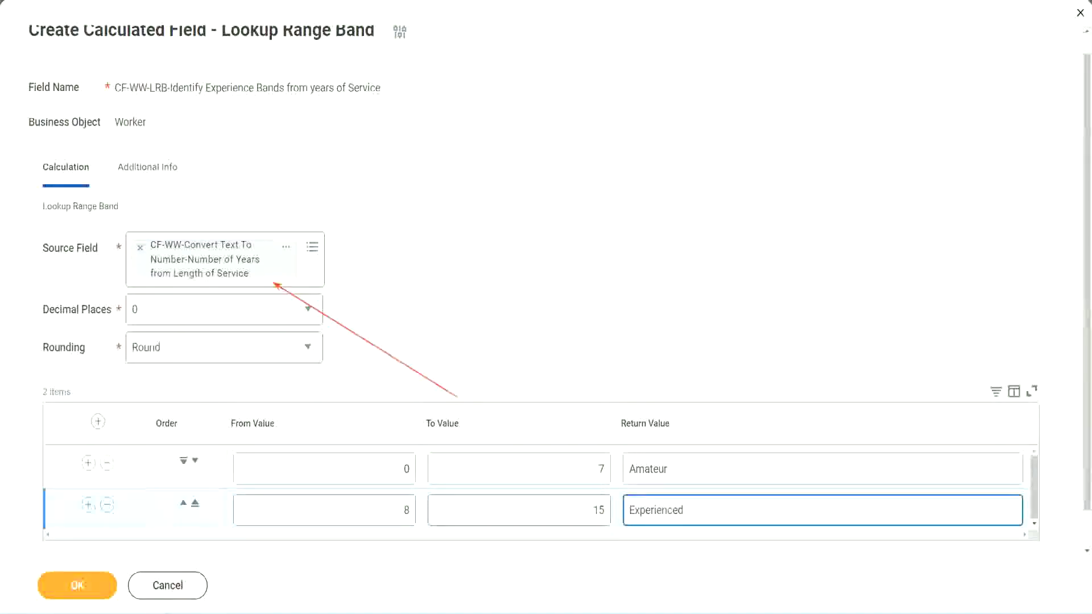
Add a third range row with From Value 16, To Value 30 and Return Value "Senior".
{"action": "left_click", "coordinate": [89, 504]}
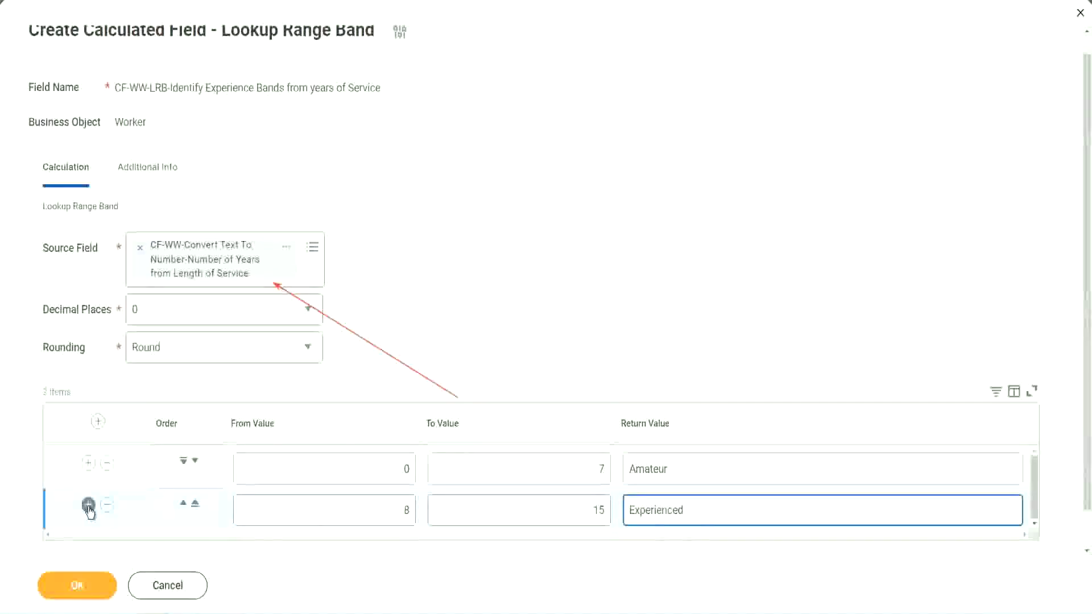
{"action": "left_click", "coordinate": [217, 475]}
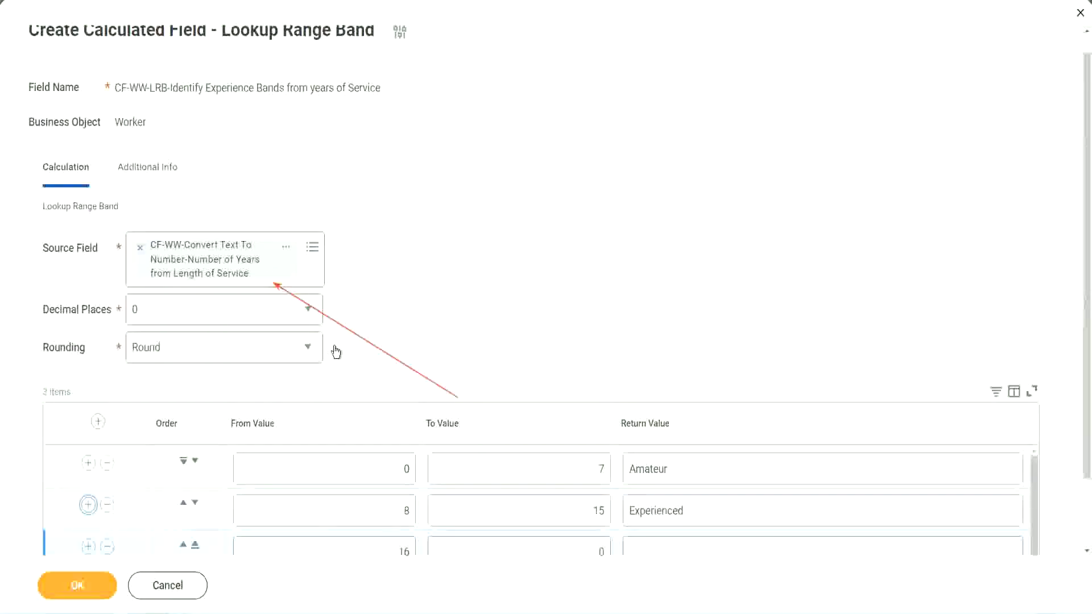
{"action": "scroll", "coordinate": [398, 346], "scroll_direction": "down", "scroll_amount": 2}
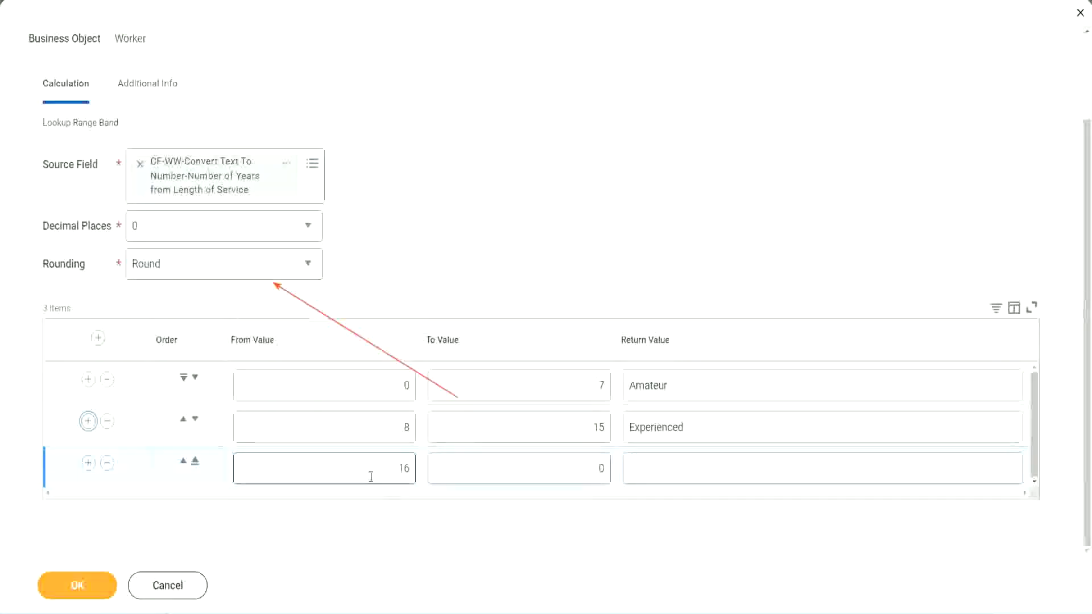
{"action": "left_click", "coordinate": [548, 470]}
{"action": "left_click", "coordinate": [579, 468]}
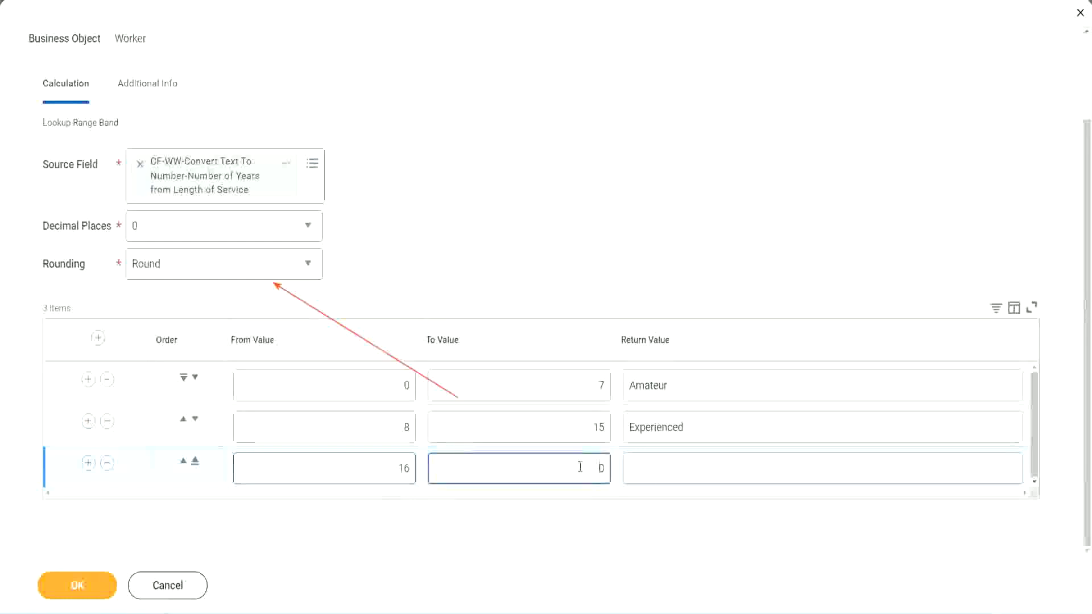
{"action": "type", "text": "3"}
{"action": "key", "text": "Tab"}
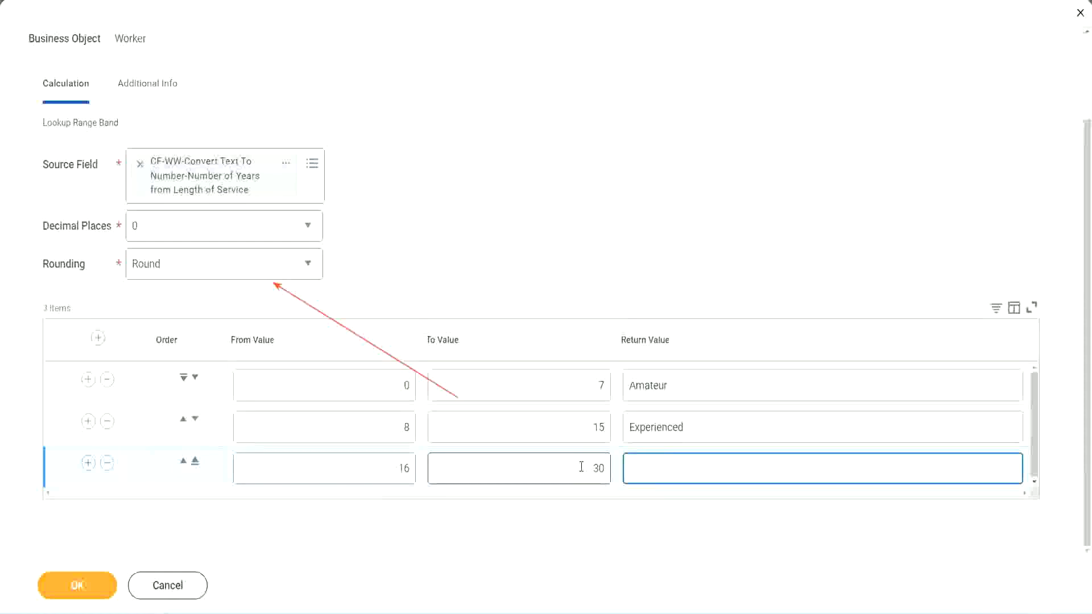
{"action": "type", "text": "Senior"}
Add a fourth range row with From Value 31, To Value 1000 and Return Value "Legend".
{"action": "left_click", "coordinate": [88, 462]}
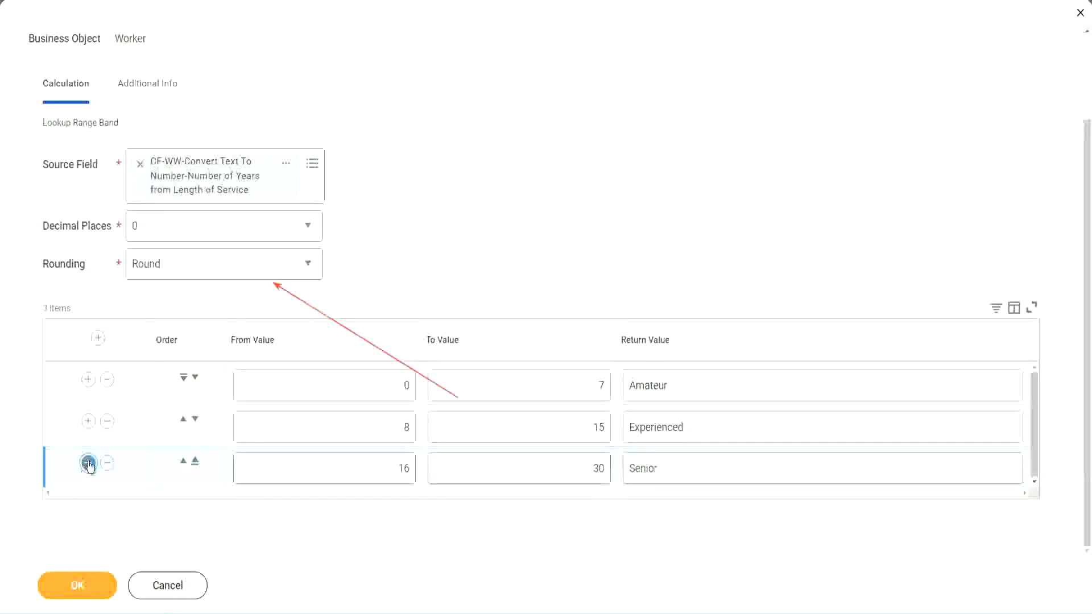
{"action": "scroll", "coordinate": [359, 474], "scroll_direction": "down", "scroll_amount": 1}
{"action": "left_click", "coordinate": [369, 460]}
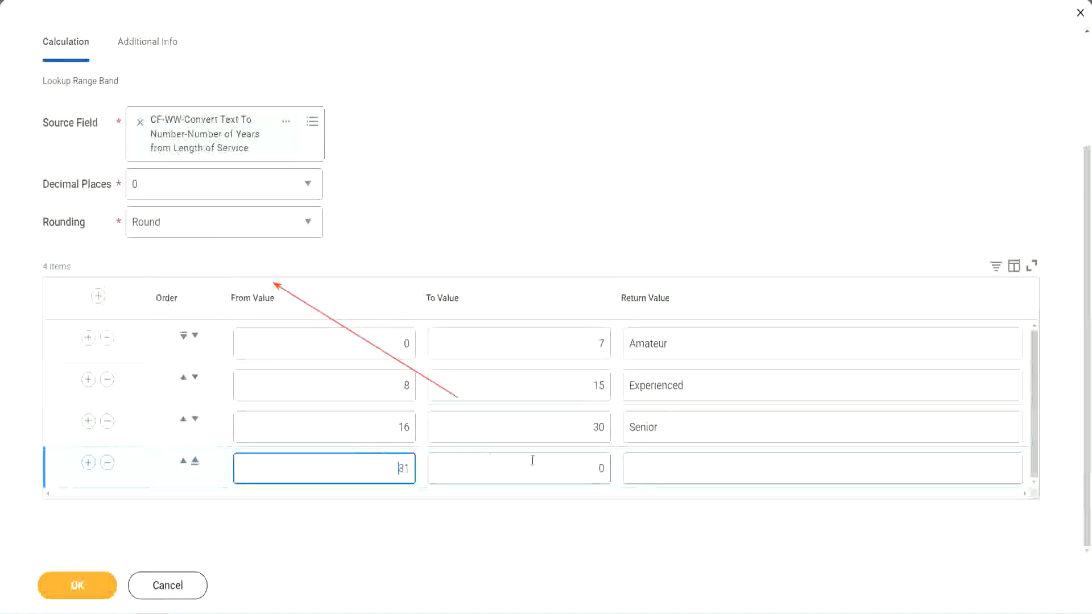
{"action": "left_click", "coordinate": [588, 469]}
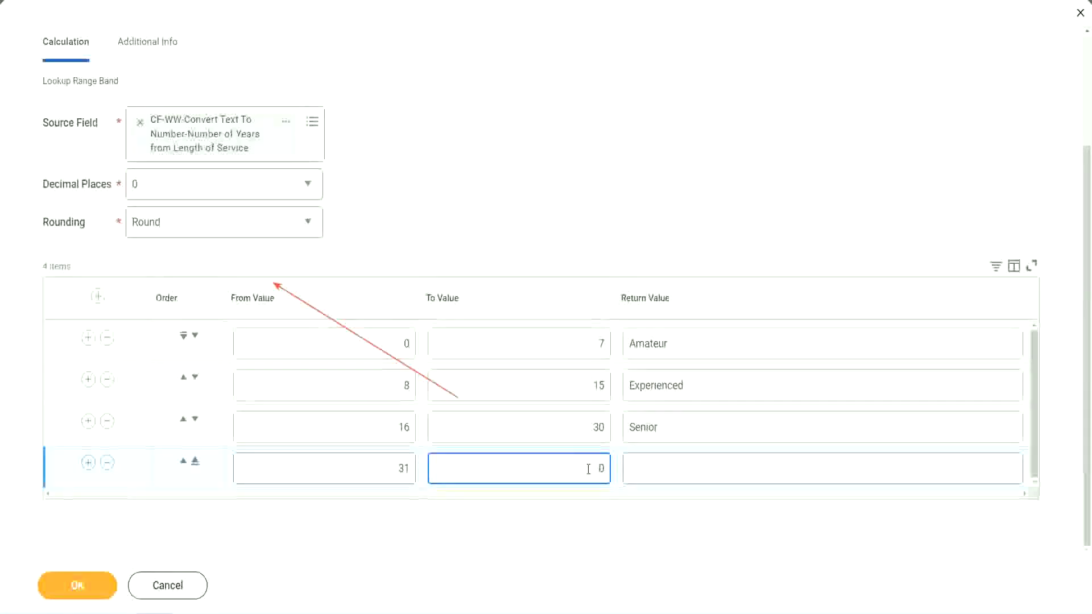
{"action": "type", "text": "1000"}
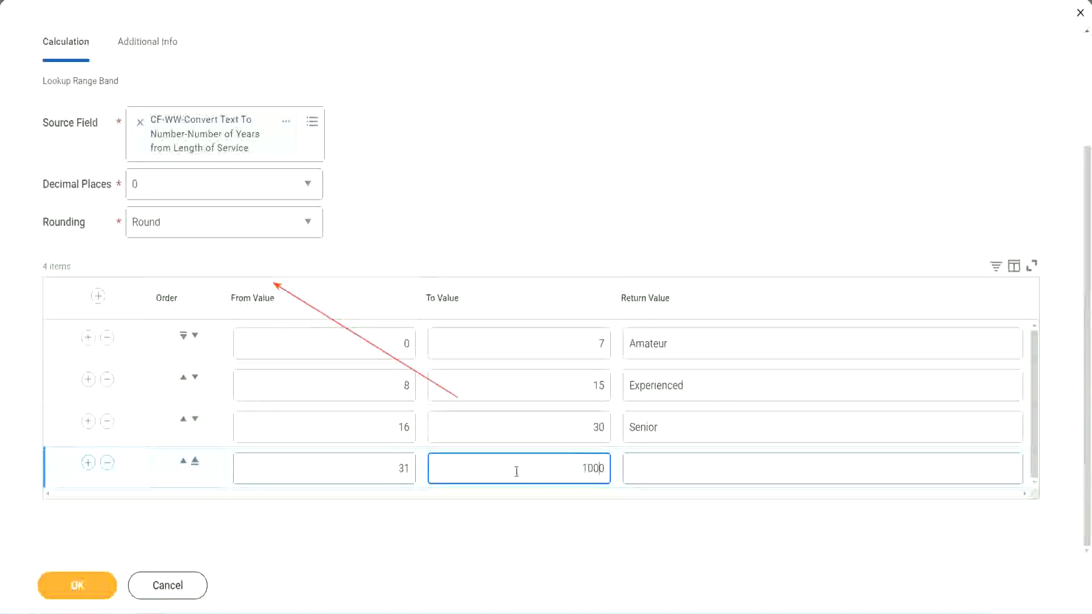
{"action": "left_click_drag", "start_coordinate": [568, 458], "coordinate": [629, 458]}
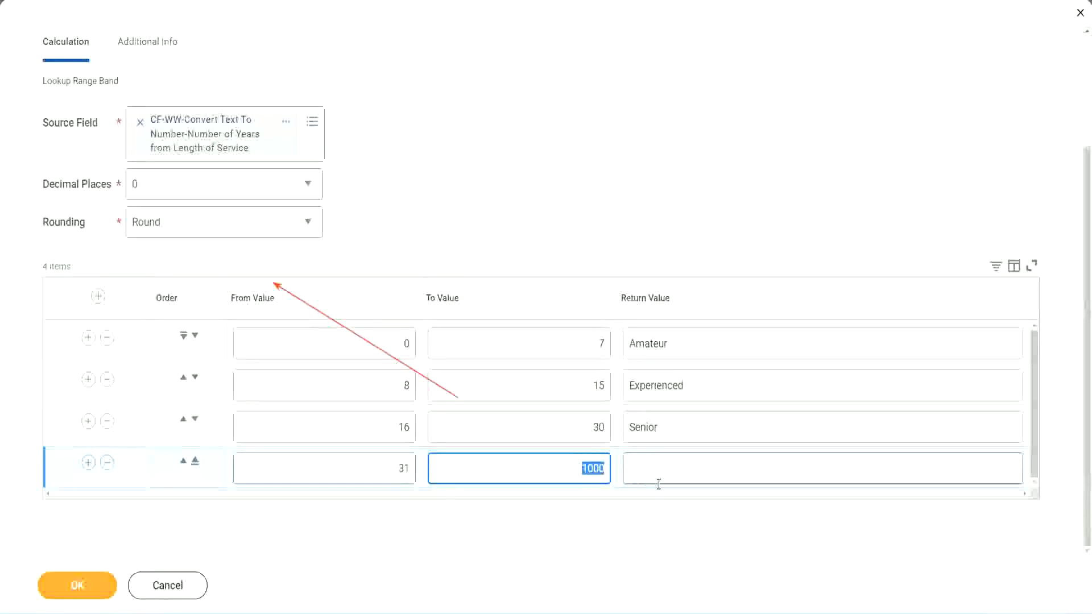
{"action": "left_click", "coordinate": [587, 461]}
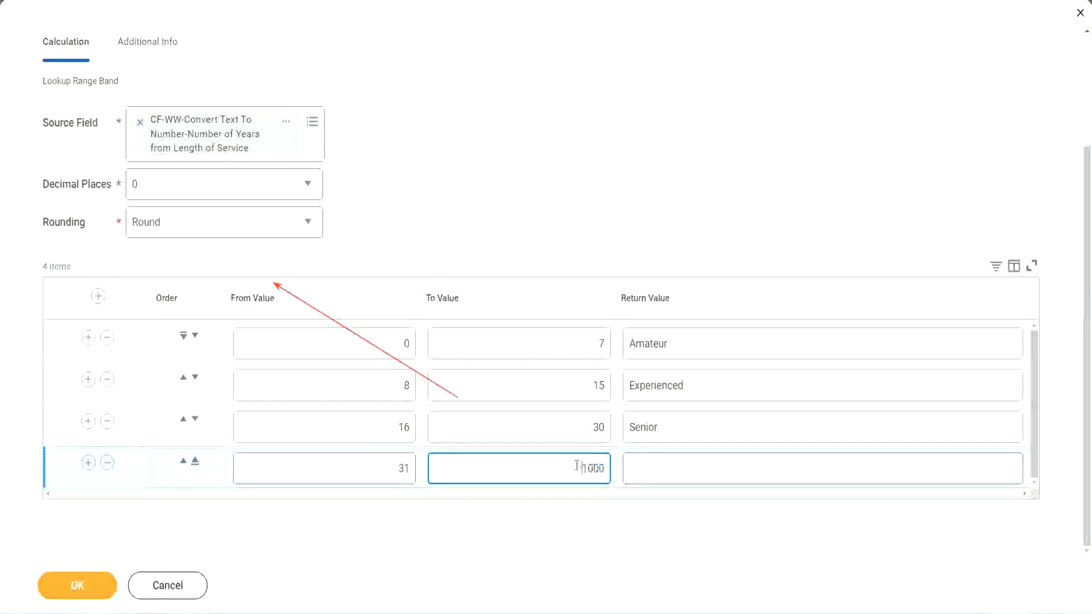
{"action": "left_click_drag", "start_coordinate": [571, 466], "coordinate": [612, 465]}
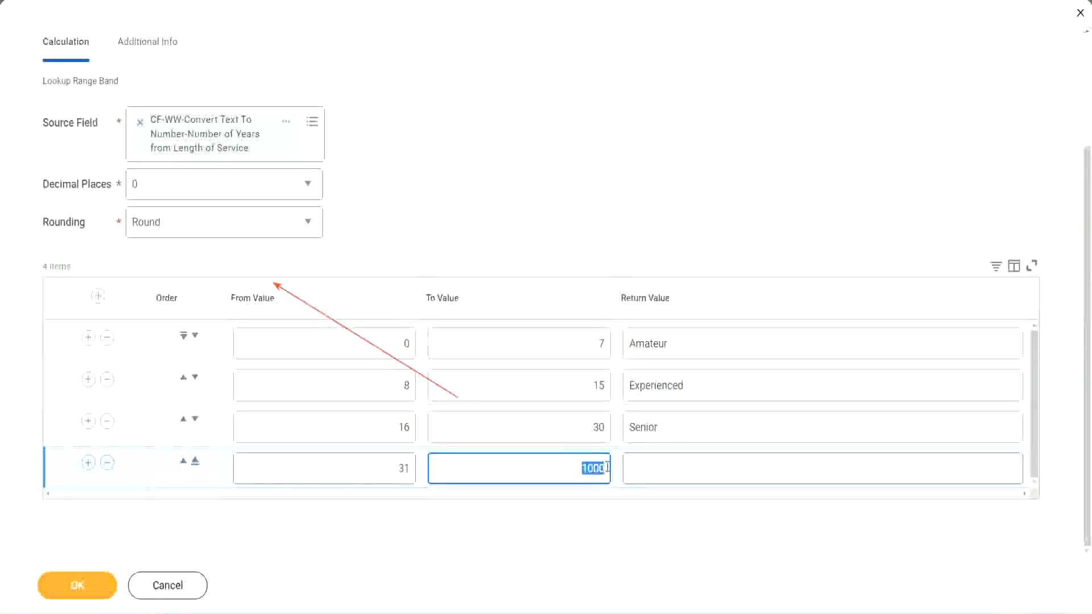
{"action": "left_click", "coordinate": [681, 468]}
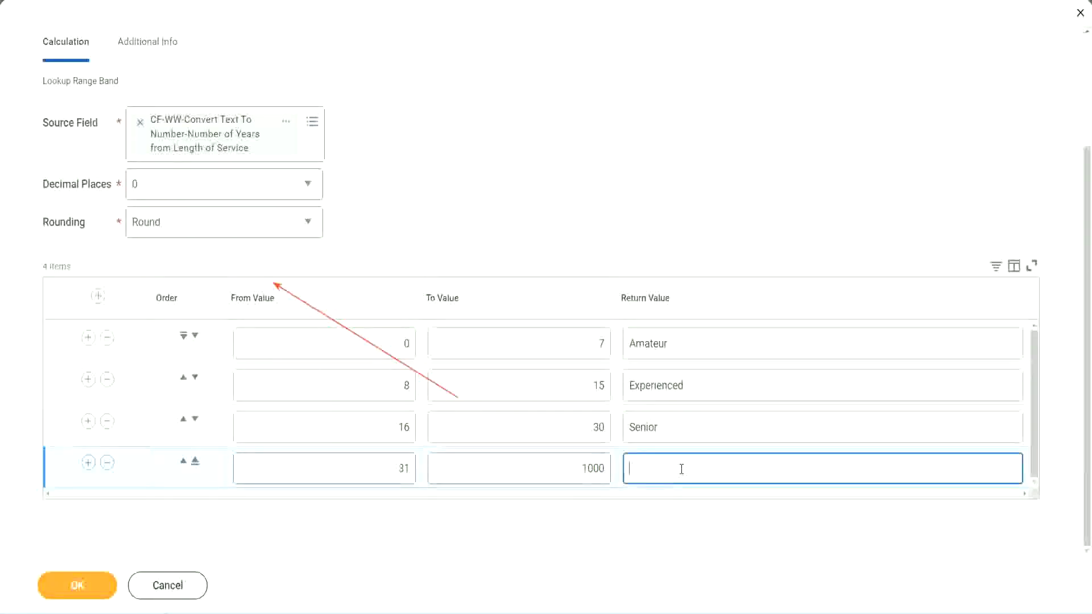
{"action": "type", "text": "Legend"}
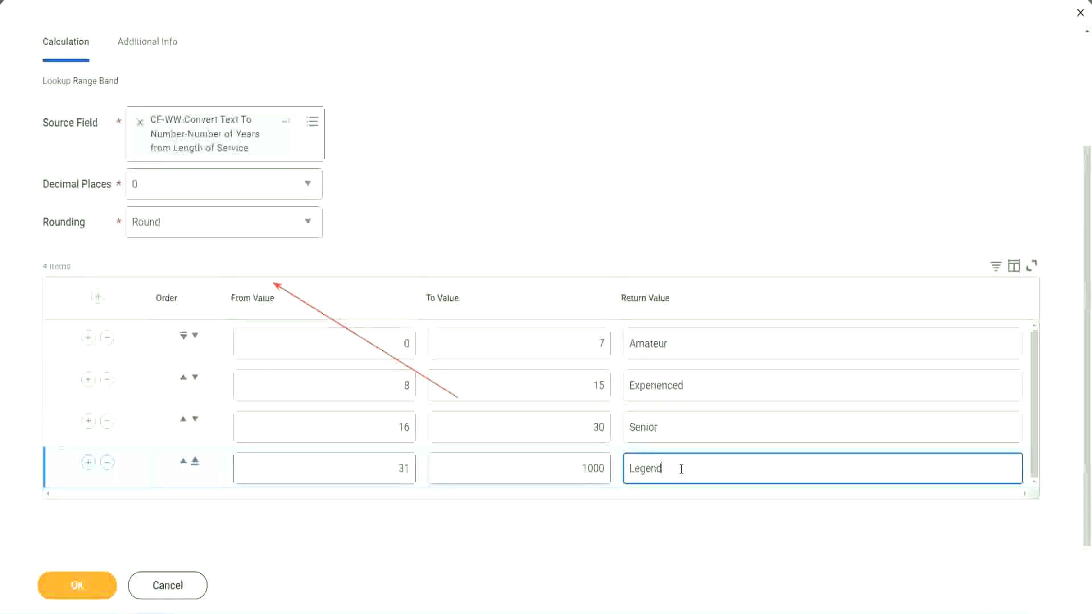
{"action": "left_click", "coordinate": [507, 188]}
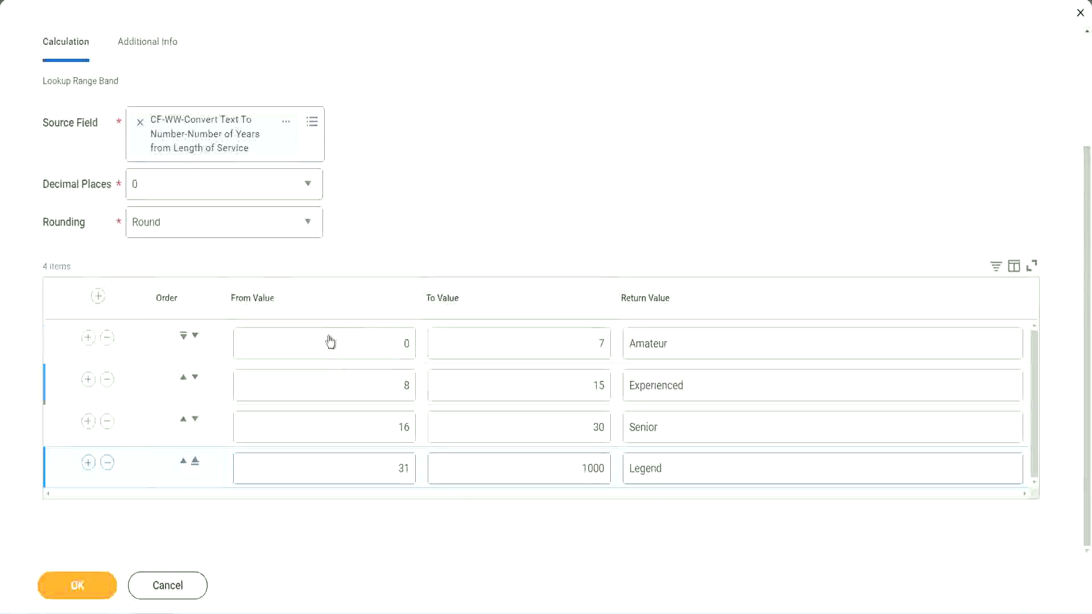
Review the From Value, To Value and Return Value entries of all range rows from Amateur to Legend.
{"action": "left_click", "coordinate": [709, 343]}
{"action": "left_click", "coordinate": [702, 386]}
{"action": "left_click", "coordinate": [688, 427]}
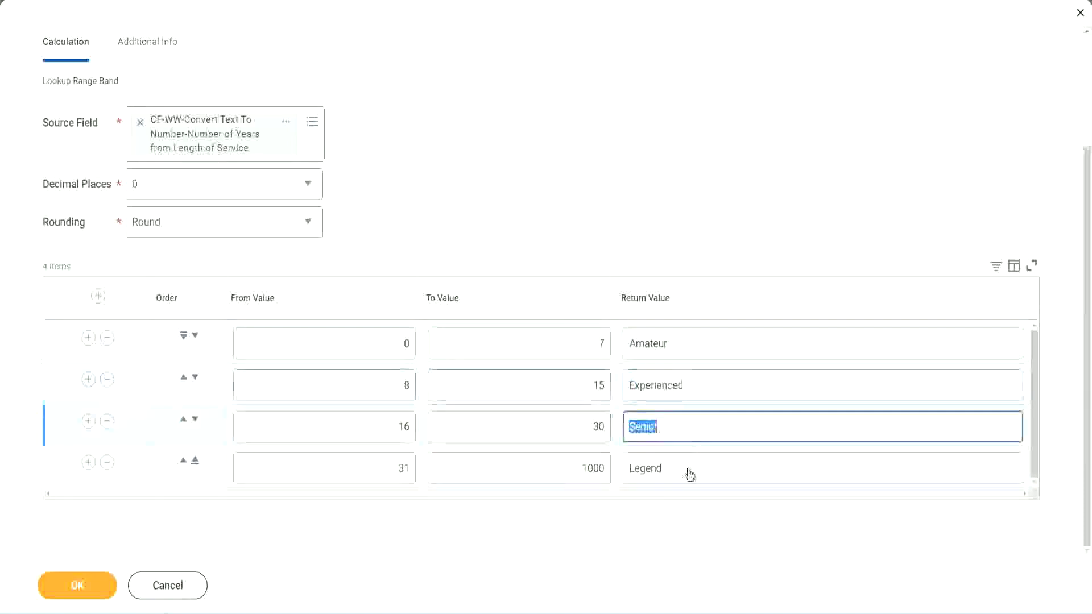
{"action": "left_click", "coordinate": [688, 469]}
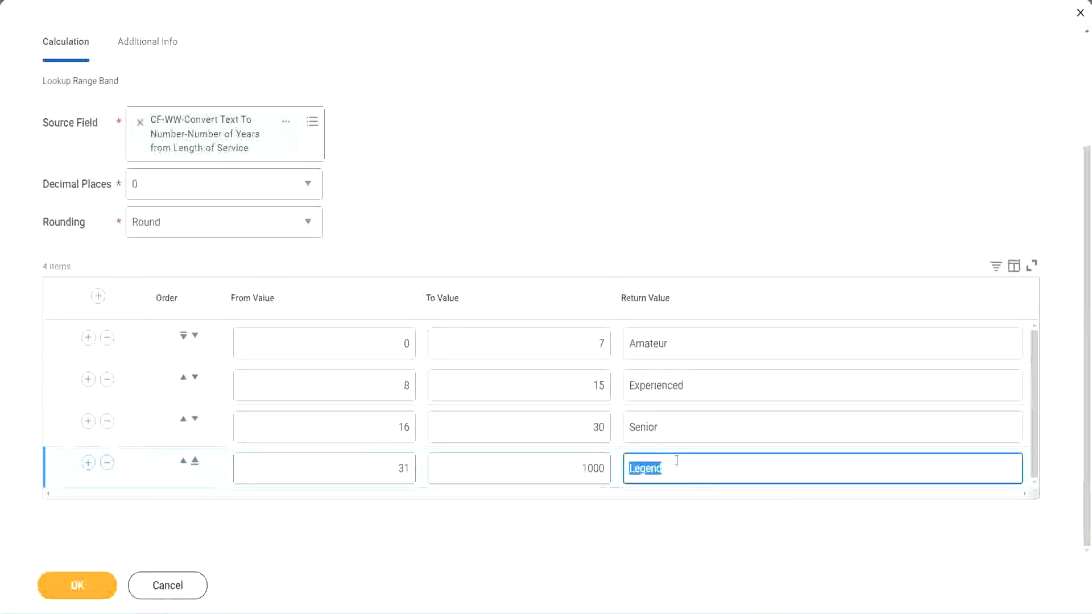
{"action": "left_click", "coordinate": [349, 348]}
{"action": "left_click", "coordinate": [559, 336]}
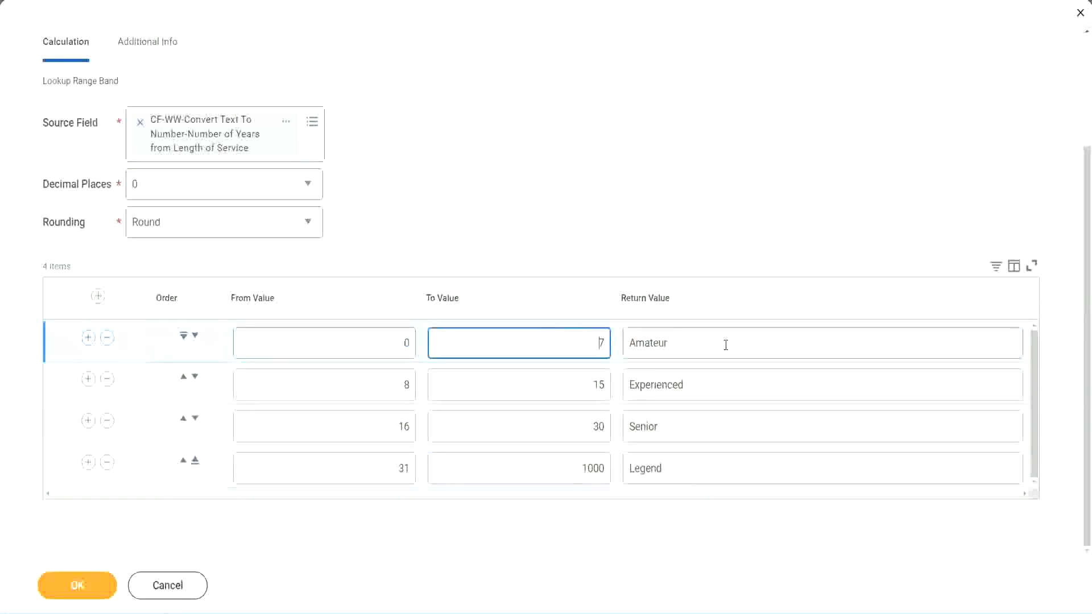
{"action": "left_click", "coordinate": [724, 344]}
{"action": "left_click", "coordinate": [706, 384]}
{"action": "left_click", "coordinate": [697, 428]}
{"action": "left_click", "coordinate": [686, 469]}
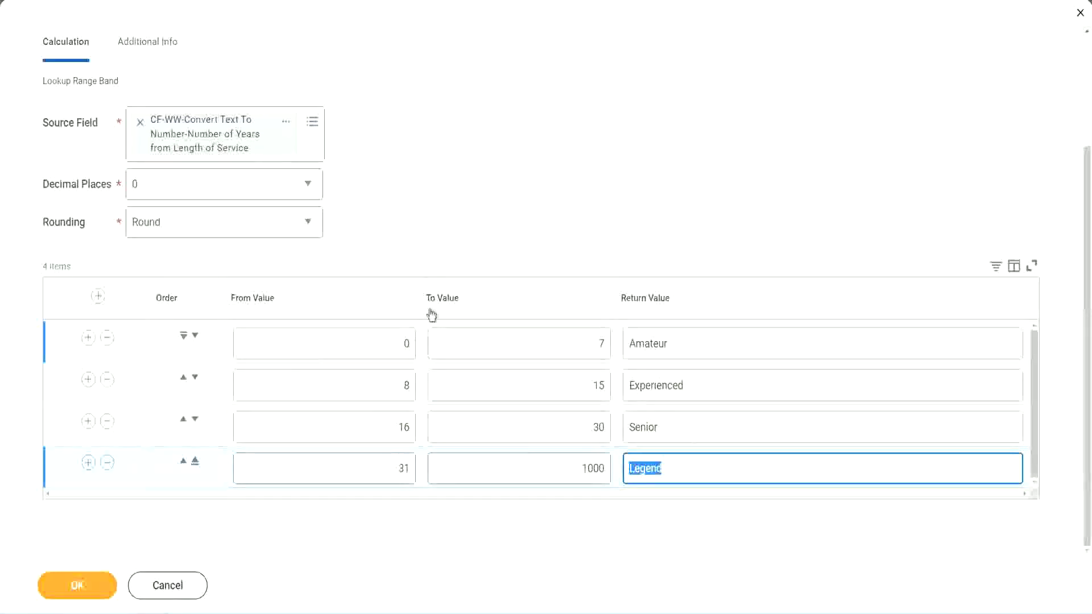
{"action": "left_click", "coordinate": [523, 267]}
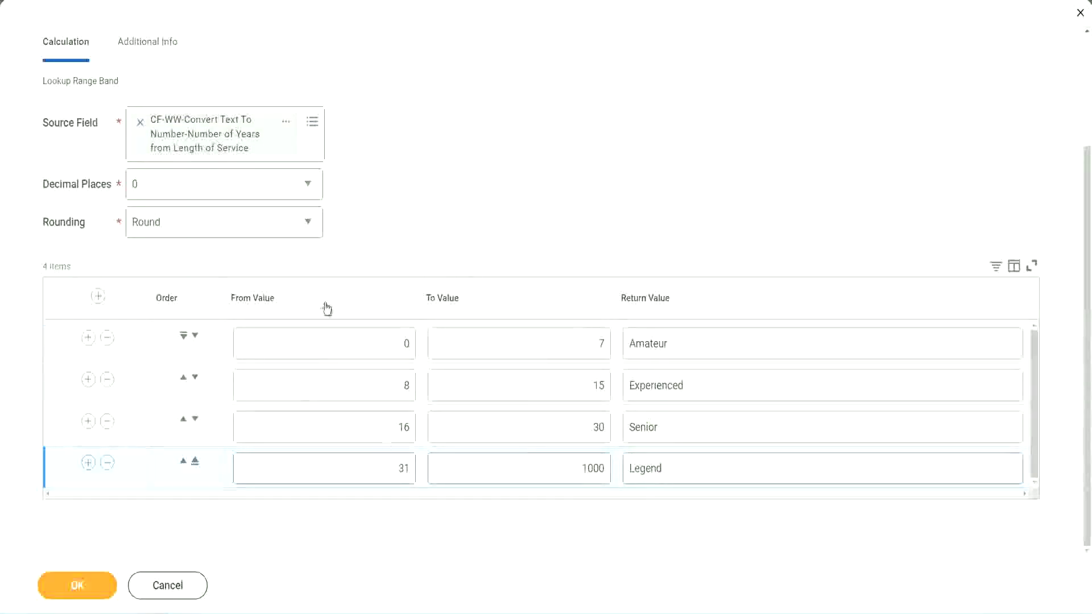
Save the Lookup Range Band calculated field and open the context options for its name on the confirmation page.
{"action": "left_click", "coordinate": [75, 583]}
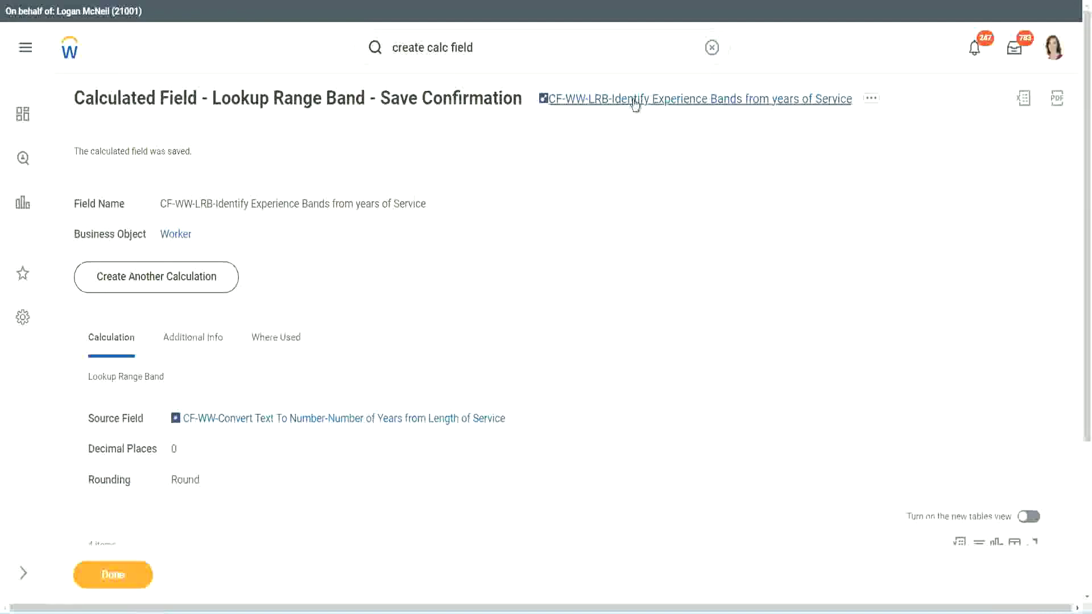
{"action": "right_click", "coordinate": [634, 104]}
{"action": "left_click", "coordinate": [646, 163]}
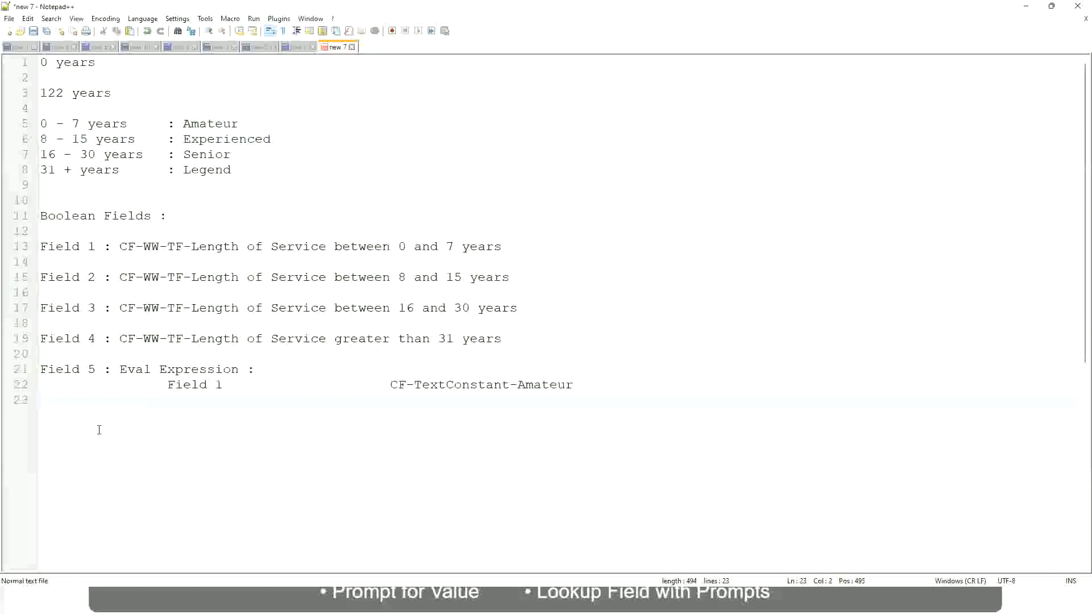
Switch to the Notepad++ notes and enter "10,000 USD" on a new line a few rows below the Eval Expression entry.
{"action": "key", "text": "Return"}
{"action": "key", "text": "Return"}
{"action": "key", "text": "Return"}
{"action": "key", "text": "BackSpace"}
{"action": "type", "text": "10,000 USD"}
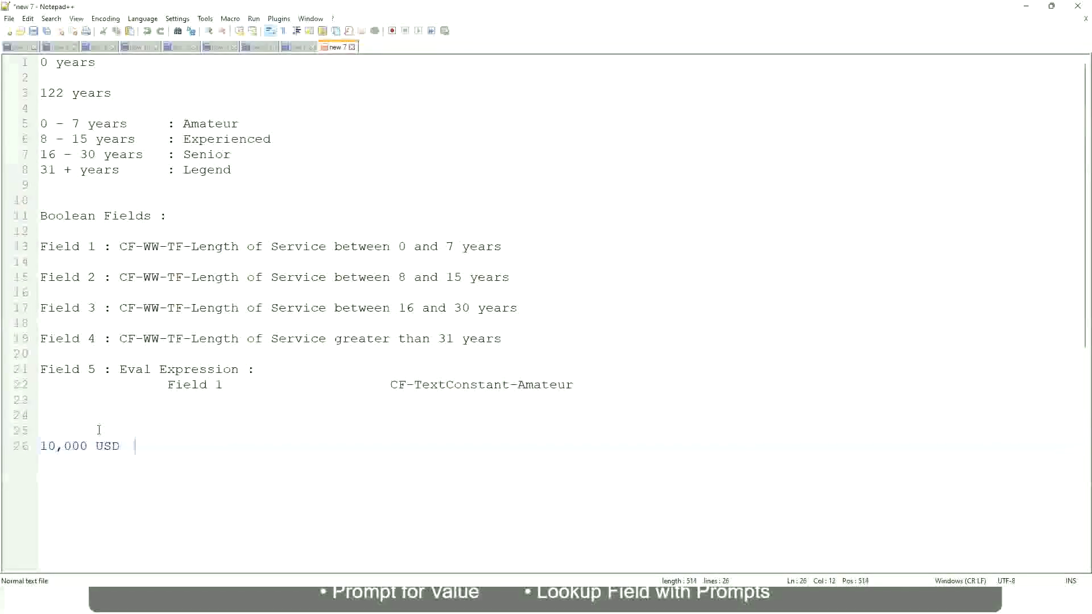
Enter "1,000,000 USD" on the same line, spaced well apart from the 10,000 USD amount.
{"action": "key", "text": "Tab"}
{"action": "key", "text": "Tab"}
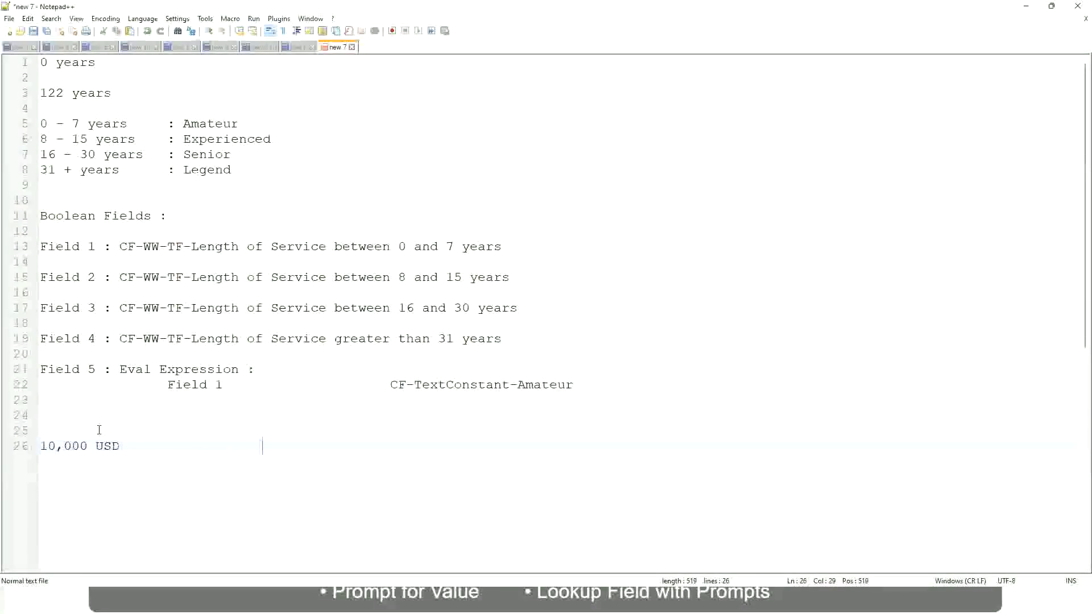
{"action": "type", "text": "1,000,000"}
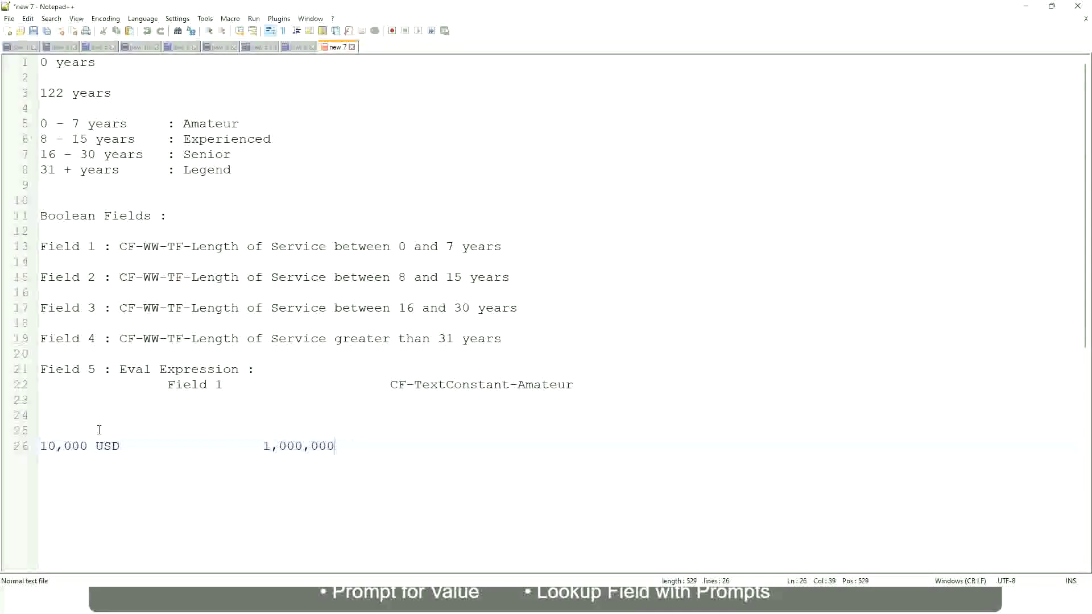
{"action": "key", "text": "Left"}
{"action": "key", "text": "Left"}
{"action": "key", "text": "Left"}
{"action": "key", "text": "Left"}
{"action": "key", "text": "Left"}
{"action": "key", "text": "Left"}
{"action": "key", "text": "Left"}
{"action": "key", "text": "Right"}
{"action": "key", "text": "Right"}
{"action": "key", "text": "Right"}
{"action": "key", "text": "Right"}
{"action": "key", "text": "Right"}
{"action": "key", "text": "Right"}
{"action": "key", "text": "Right"}
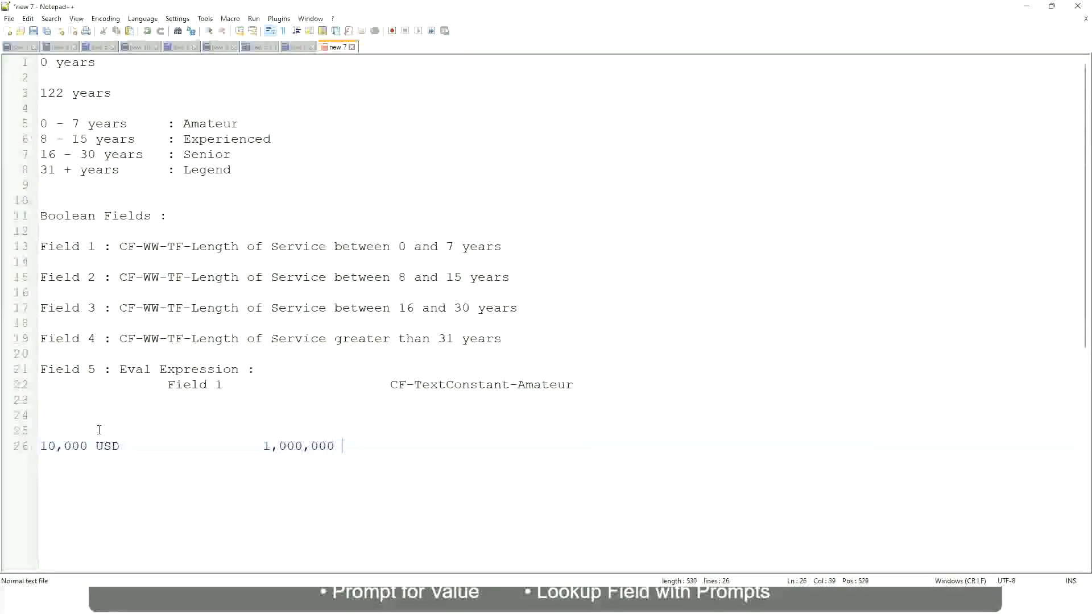
{"action": "type", "text": "USD"}
Below the two USD amounts, leave a blank line and add the band "10 - 50,000 : Low".
{"action": "key", "text": "Return"}
{"action": "key", "text": "Return"}
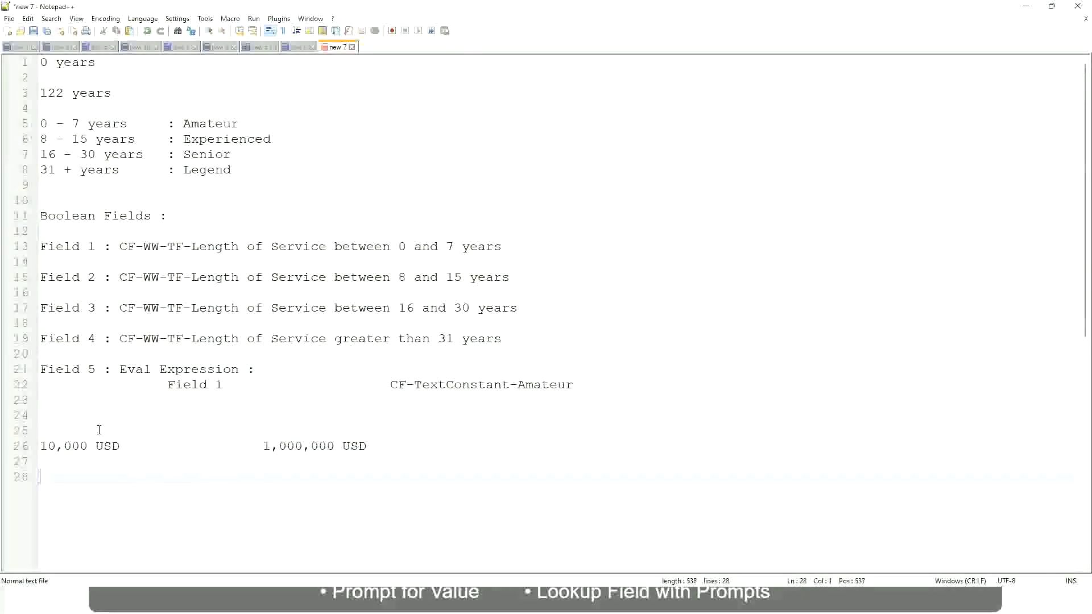
{"action": "type", "text": "10 - 50,000             : Low"}
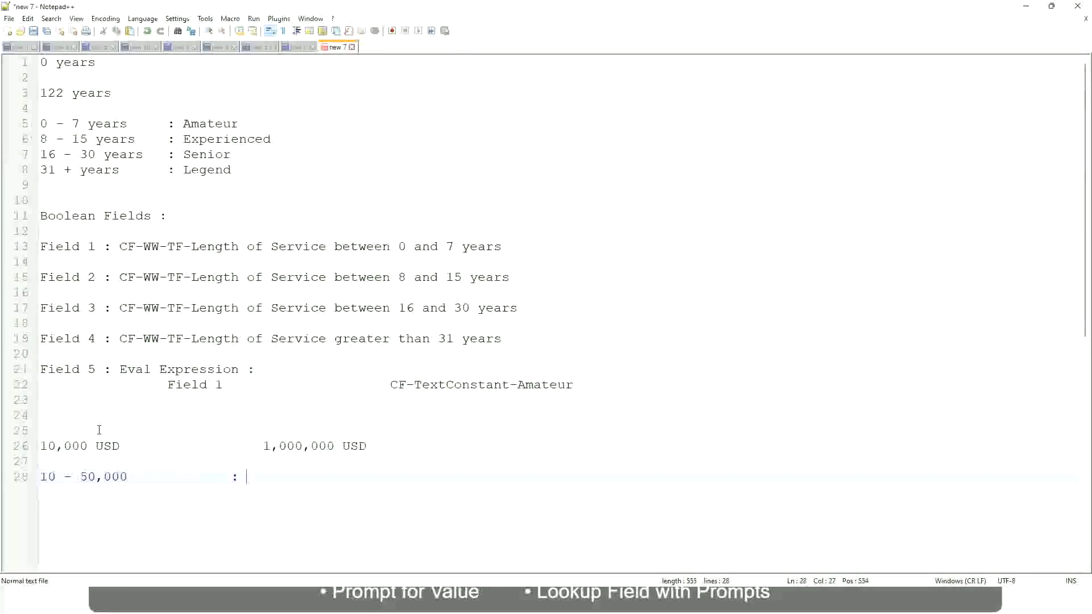
Start the next band entry directly under the Low band with the amount 50,001.
{"action": "key", "text": "Return"}
{"action": "key", "text": "Return"}
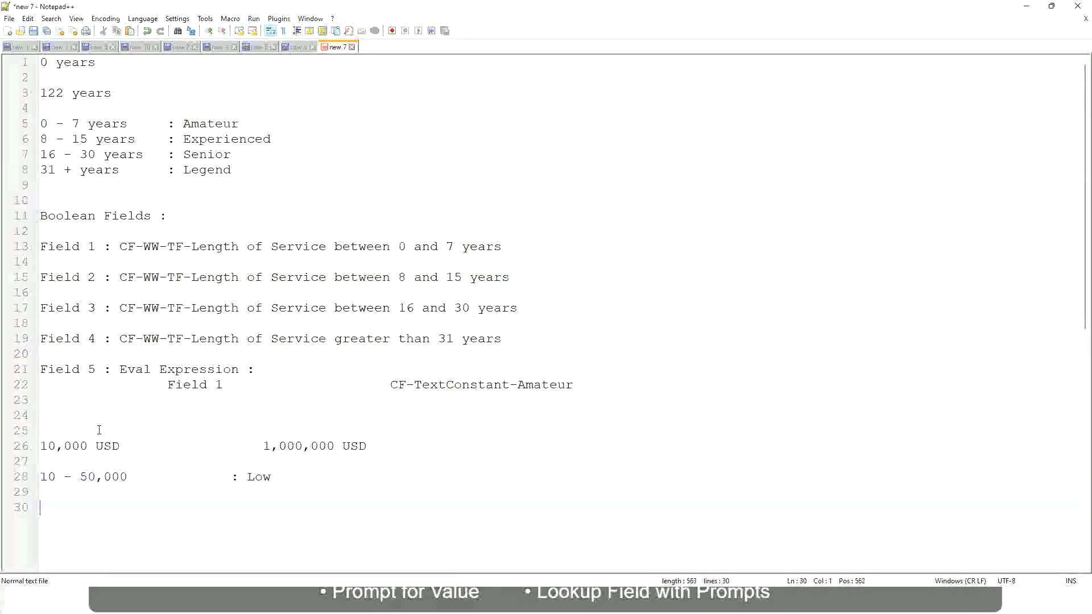
{"action": "key", "text": "Up"}
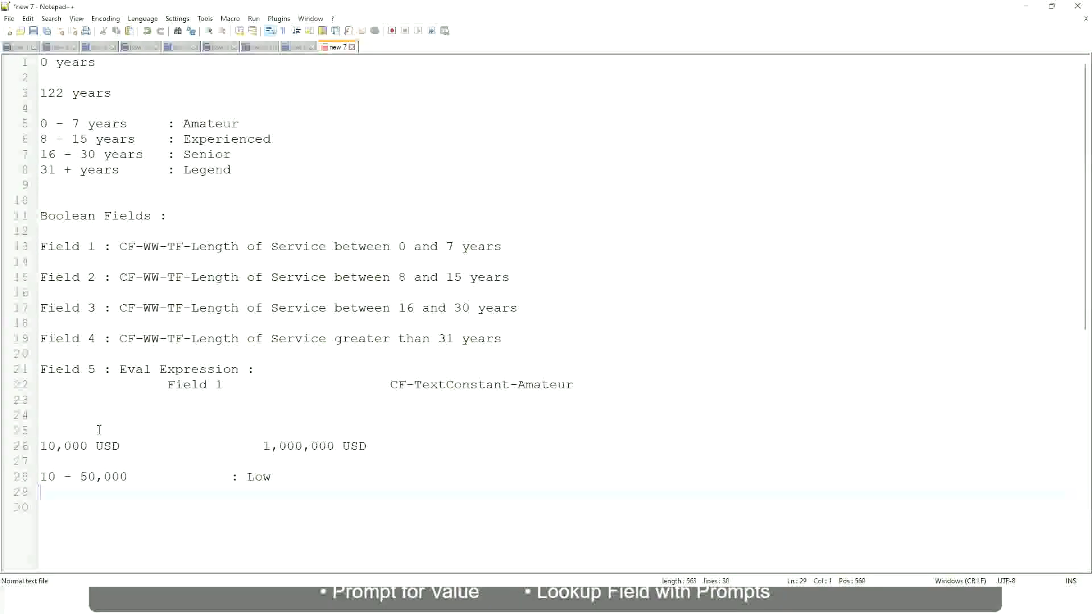
{"action": "type", "text": "50,001"}
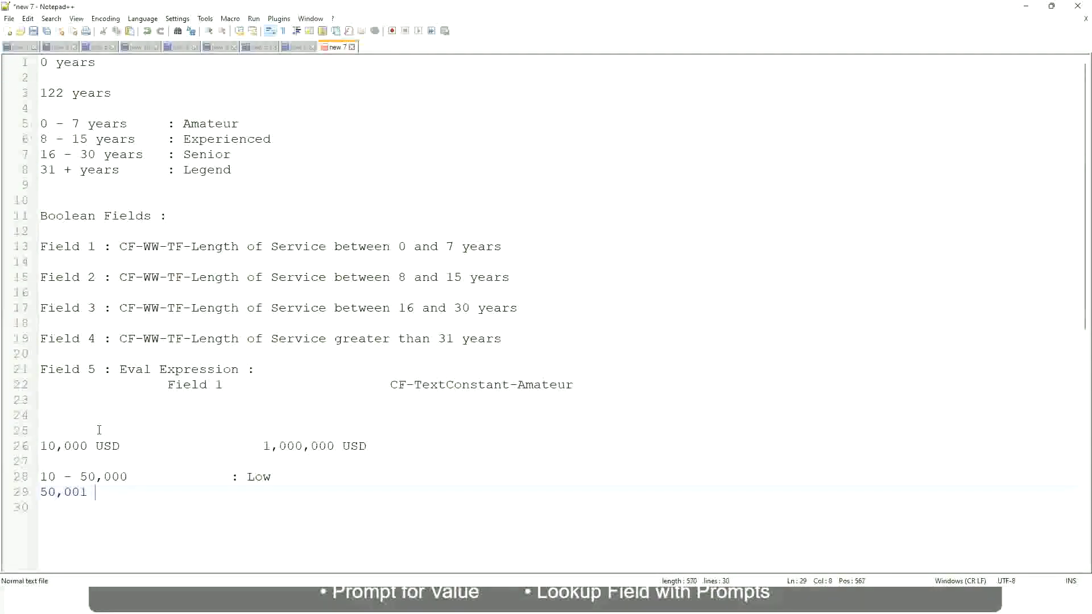